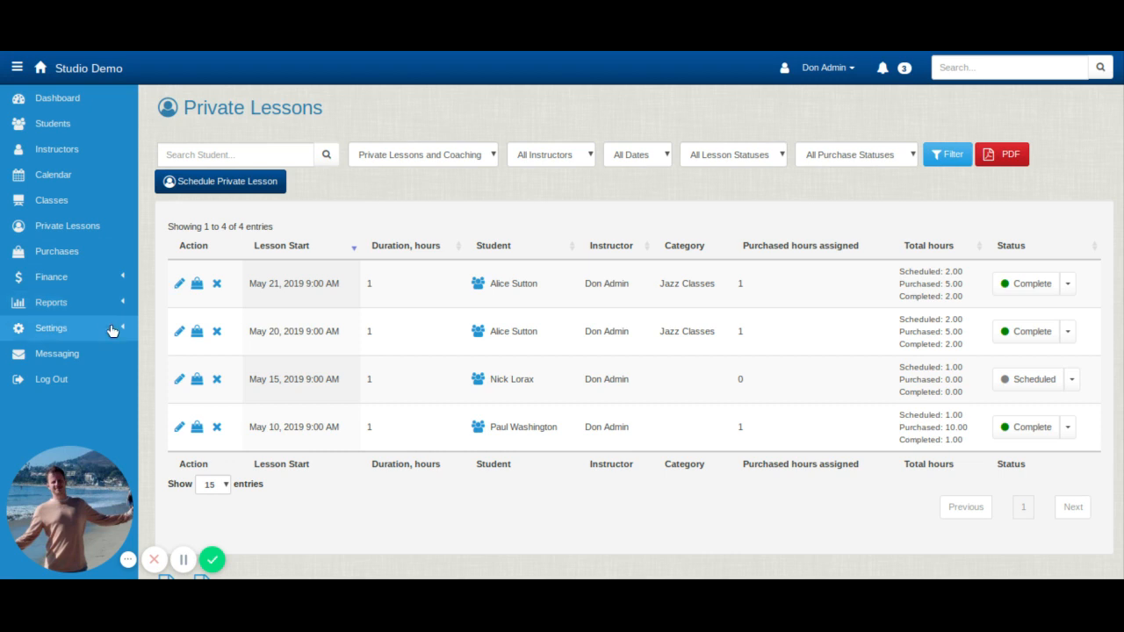
# Step: Find the Private Lessons Scheduler Enabled option in the global settings by searching "private" and save it as Yes
pyautogui.click(110, 327)
pyautogui.scroll(-3, 111, 329)
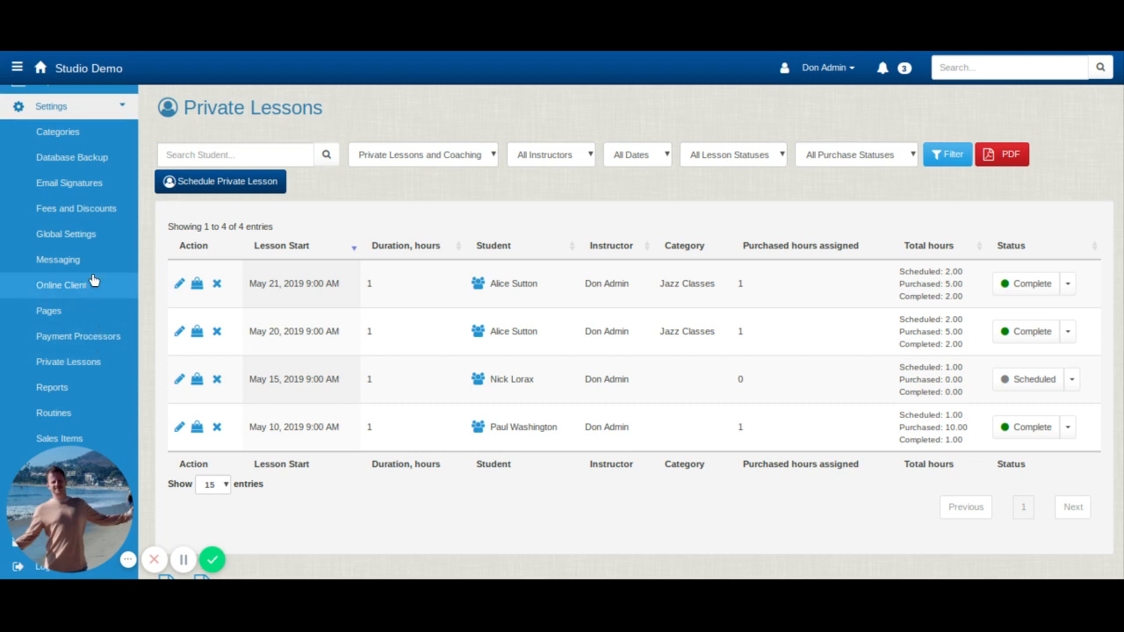
pyautogui.click(89, 248)
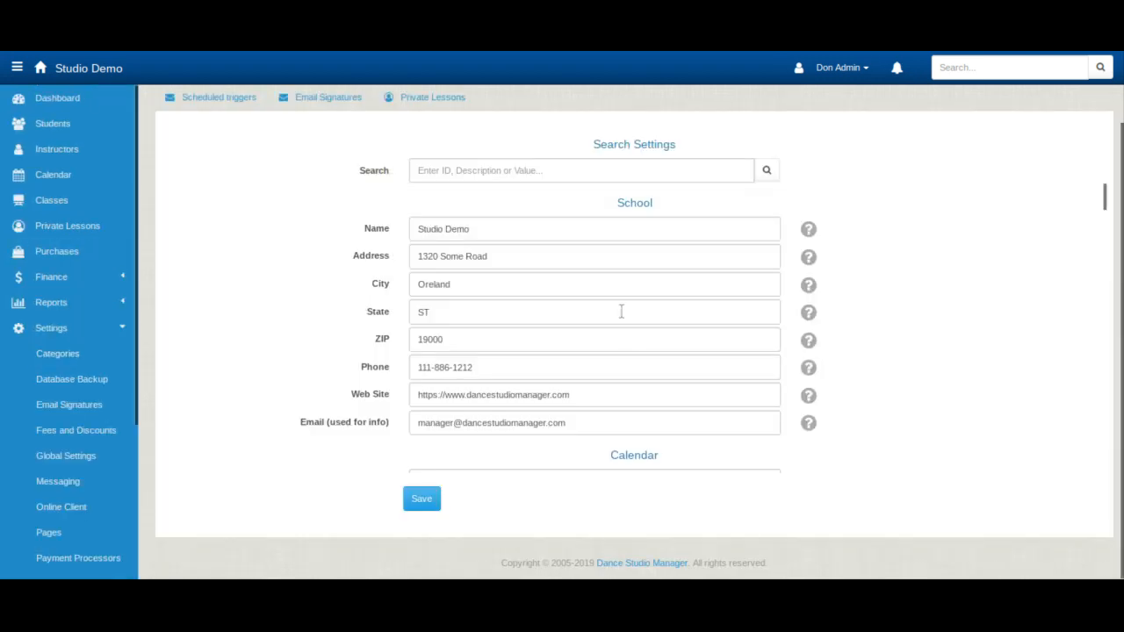
pyautogui.click(441, 173)
pyautogui.write('private')
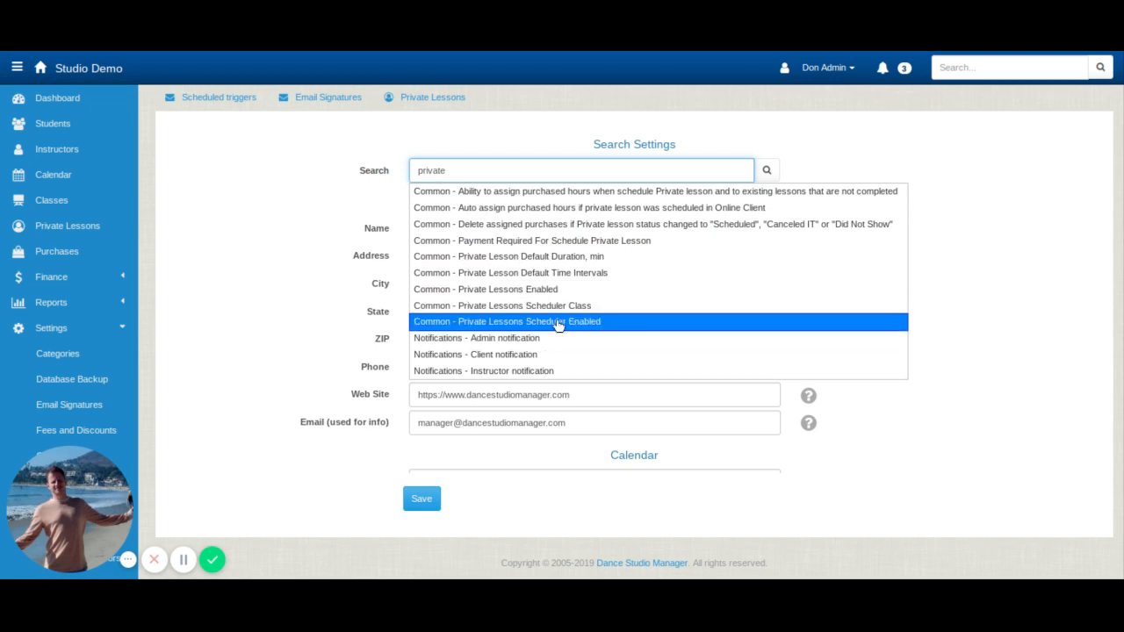
pyautogui.click(648, 332)
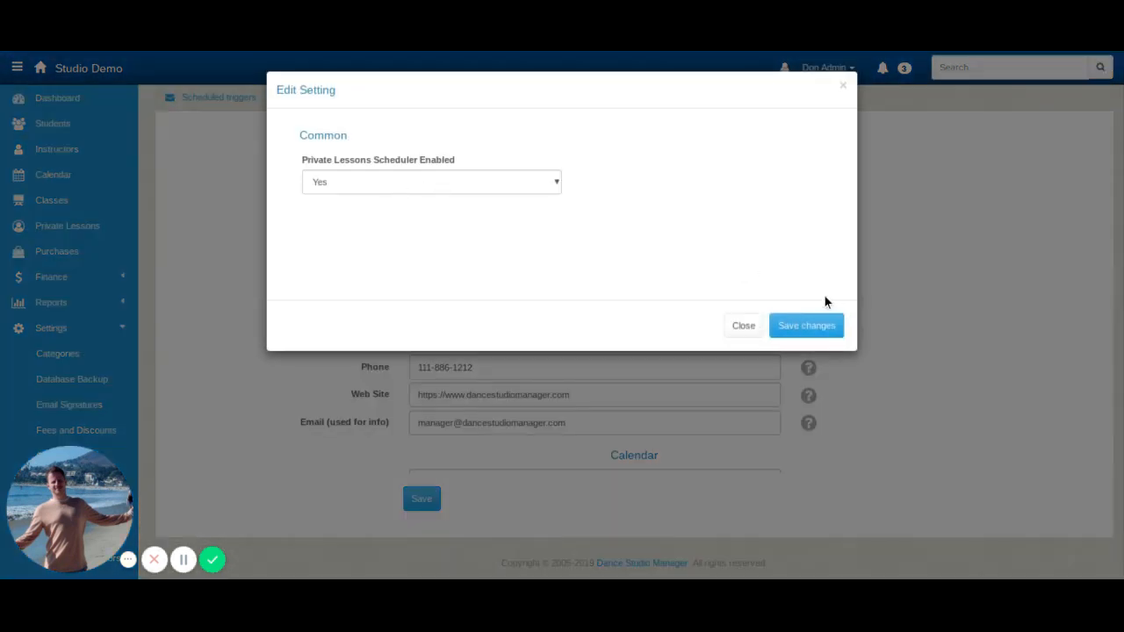
pyautogui.click(800, 328)
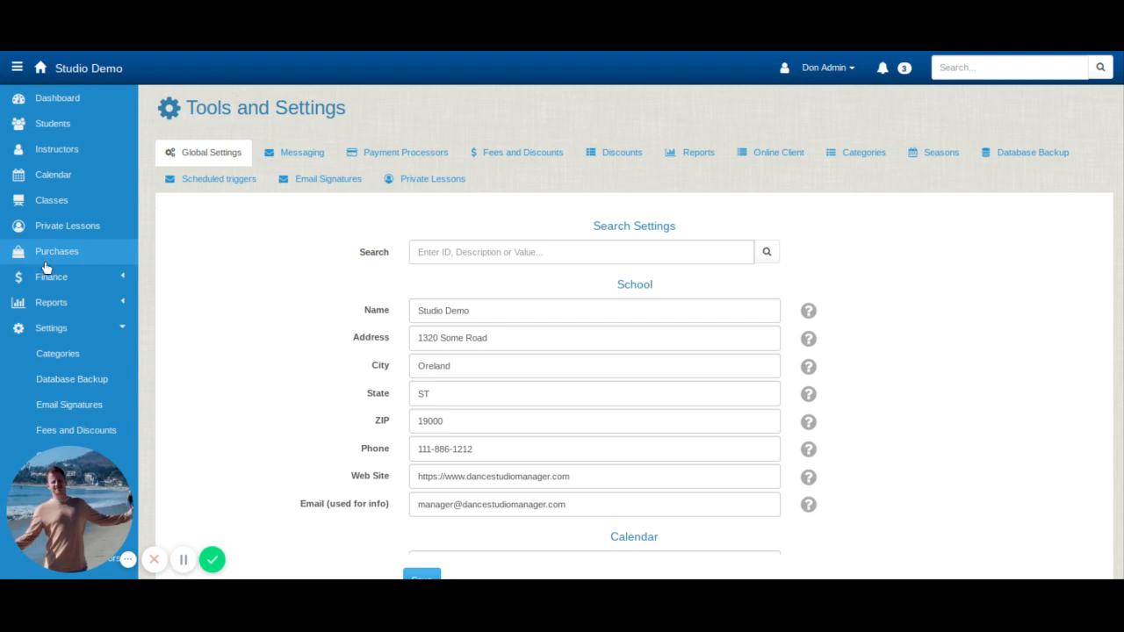
# Step: Go to the Sales Items settings and view the blank form for a new sales item, closing it without saving
pyautogui.scroll(-3, 45, 261)
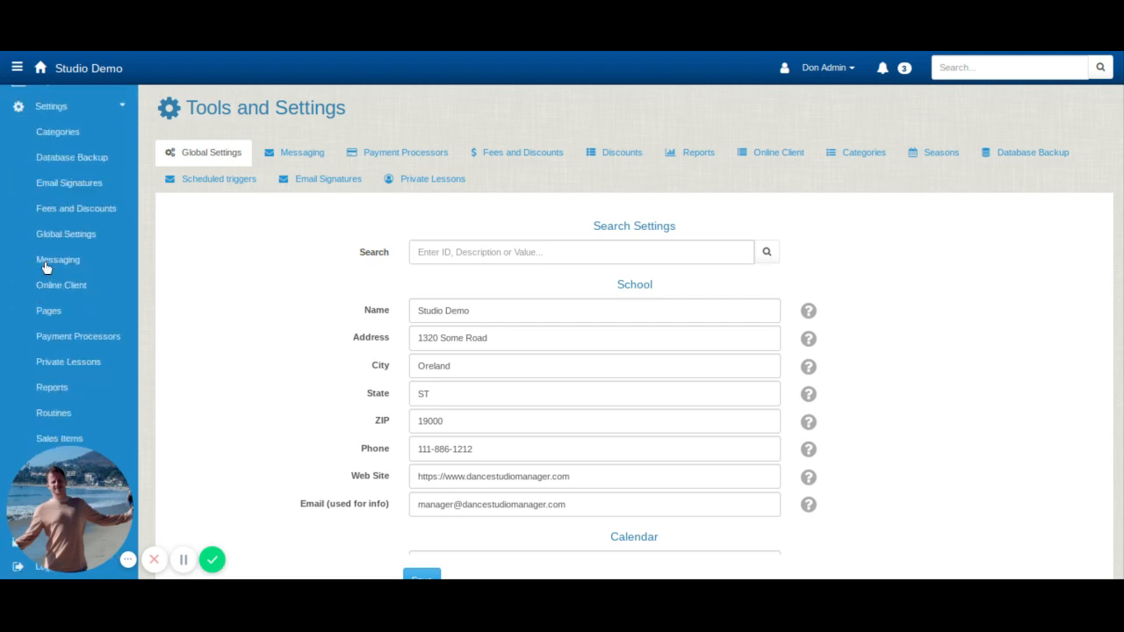
pyautogui.click(65, 438)
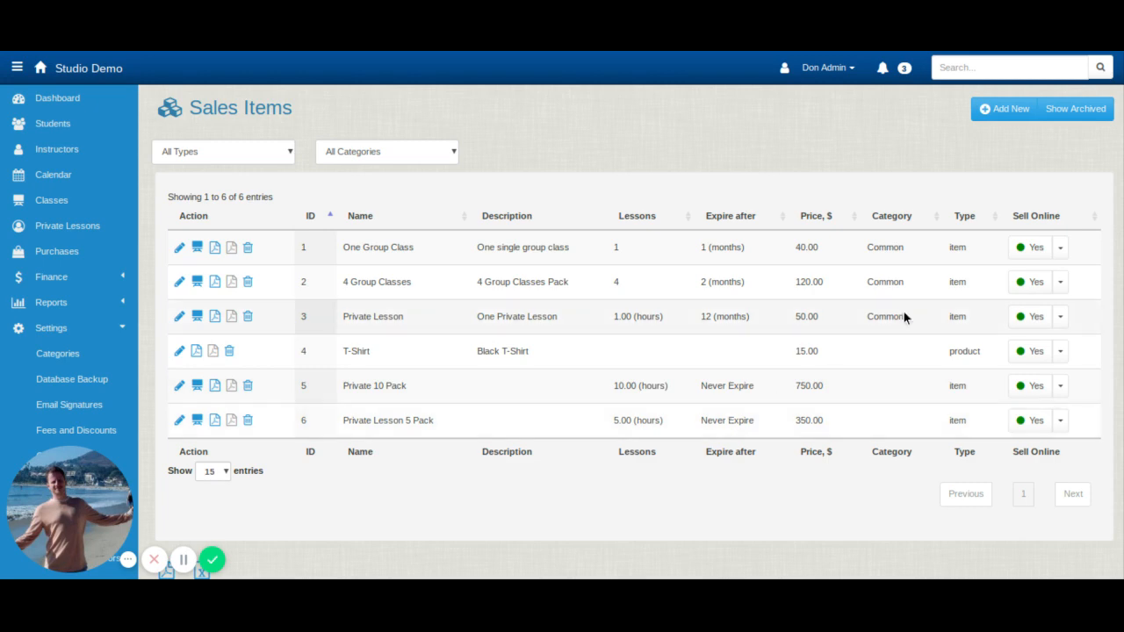
pyautogui.click(999, 116)
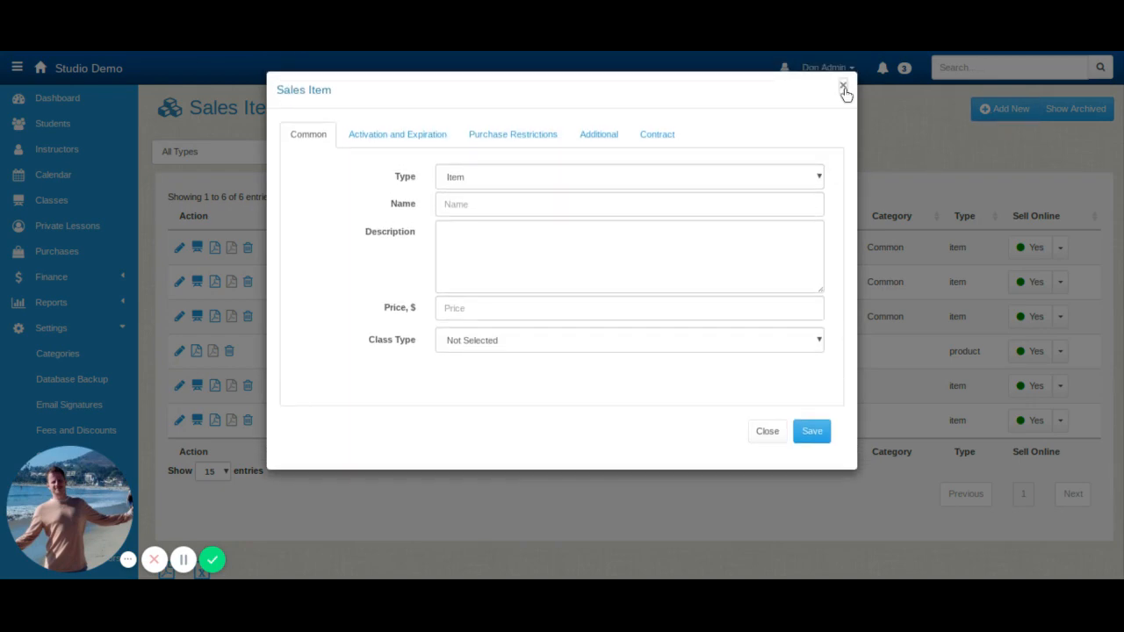
pyautogui.click(845, 89)
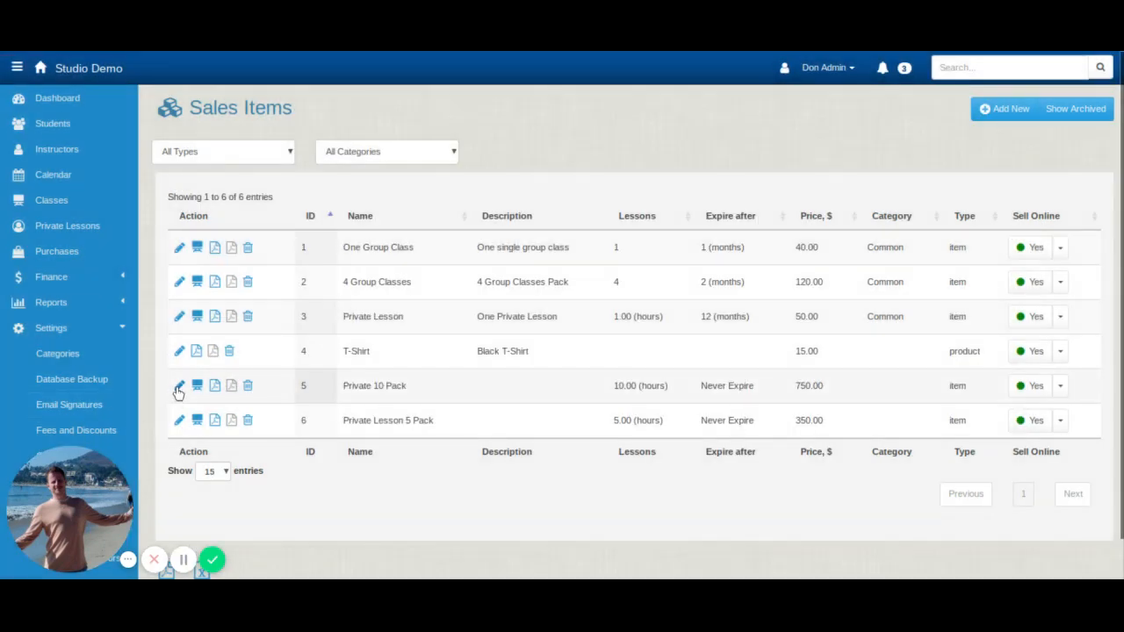
# Step: Open the Private 10 Pack sales item and preview activation on a Selected Date, returning the choice to Sale Date
pyautogui.click(178, 387)
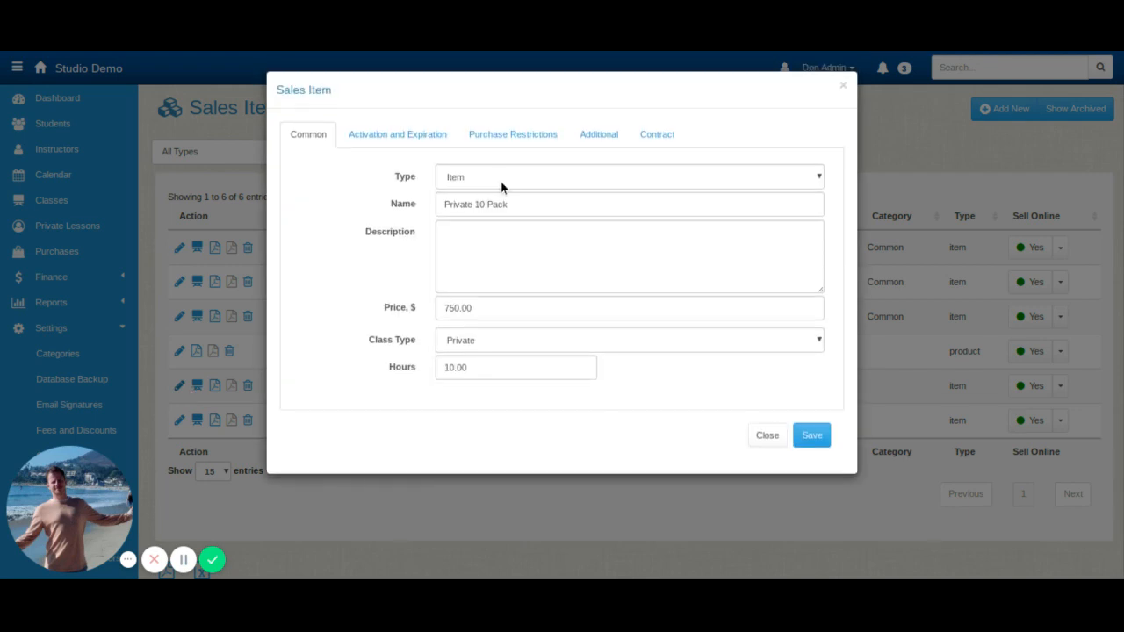
pyautogui.moveTo(515, 209); pyautogui.dragTo(441, 235)
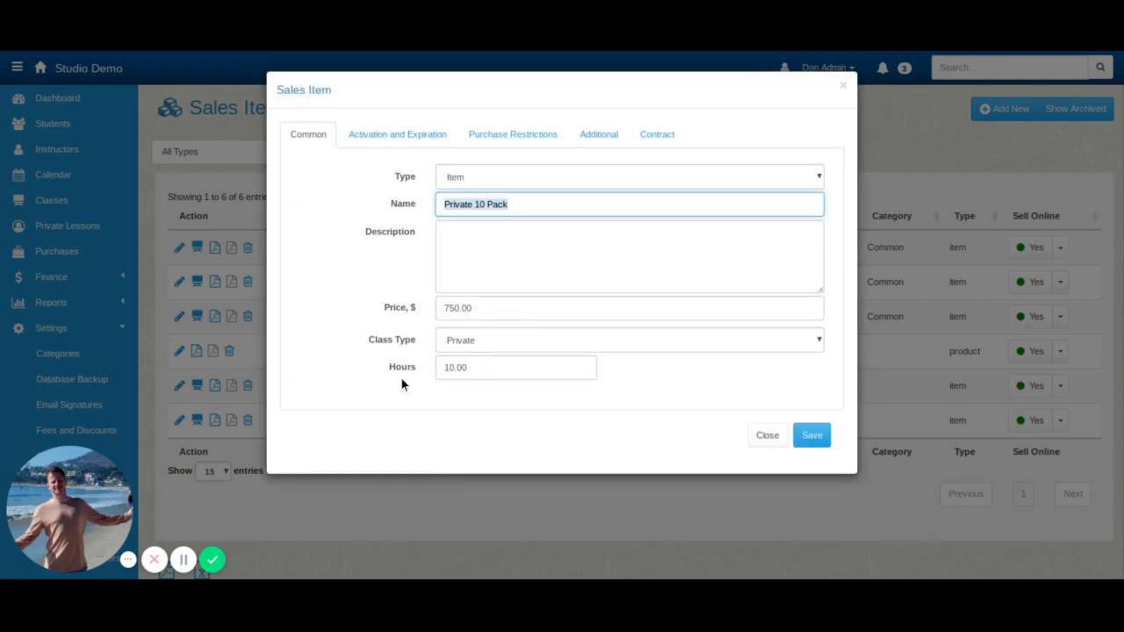
pyautogui.click(390, 138)
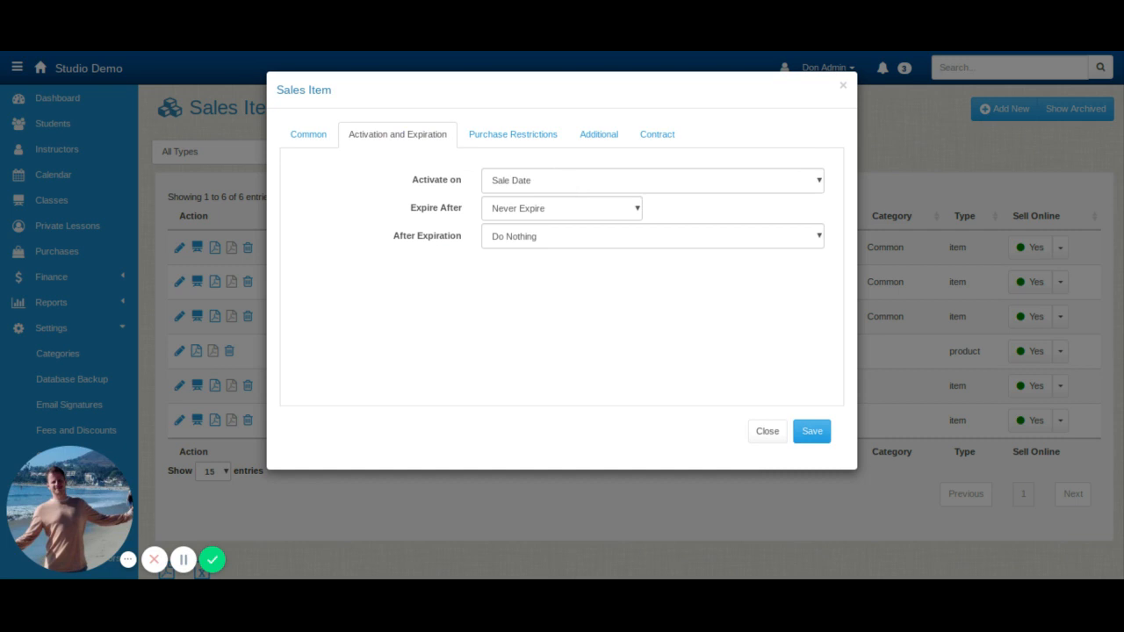
pyautogui.click(565, 181)
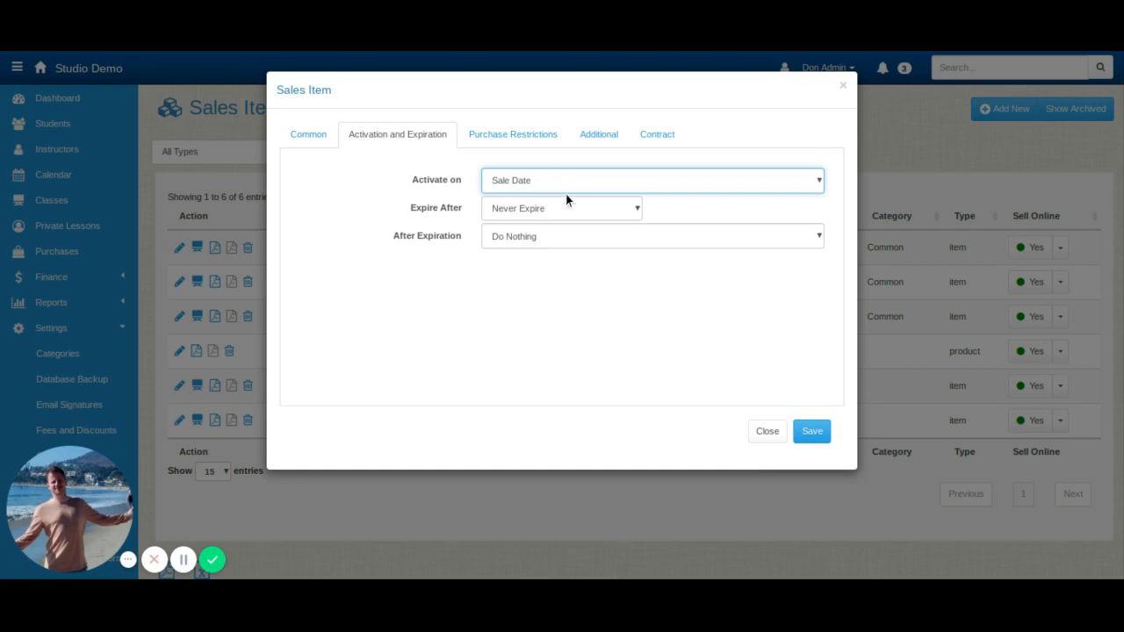
pyautogui.click(538, 207)
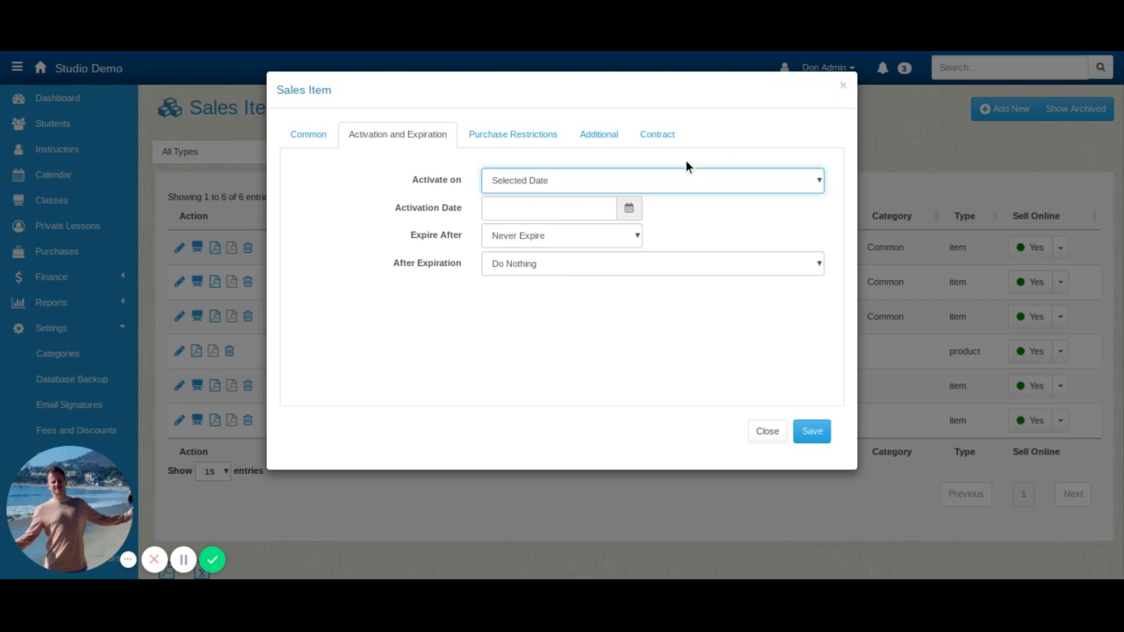
pyautogui.click(542, 195)
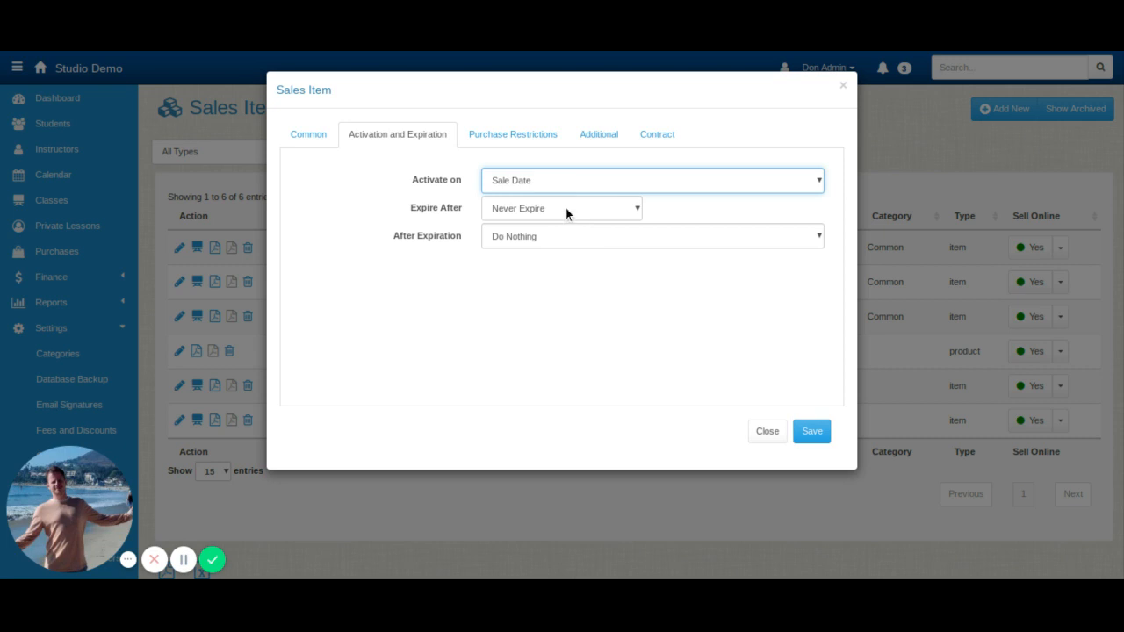
# Step: Review the choices for when the Private 10 Pack expires and what happens after expiration
pyautogui.click(565, 208)
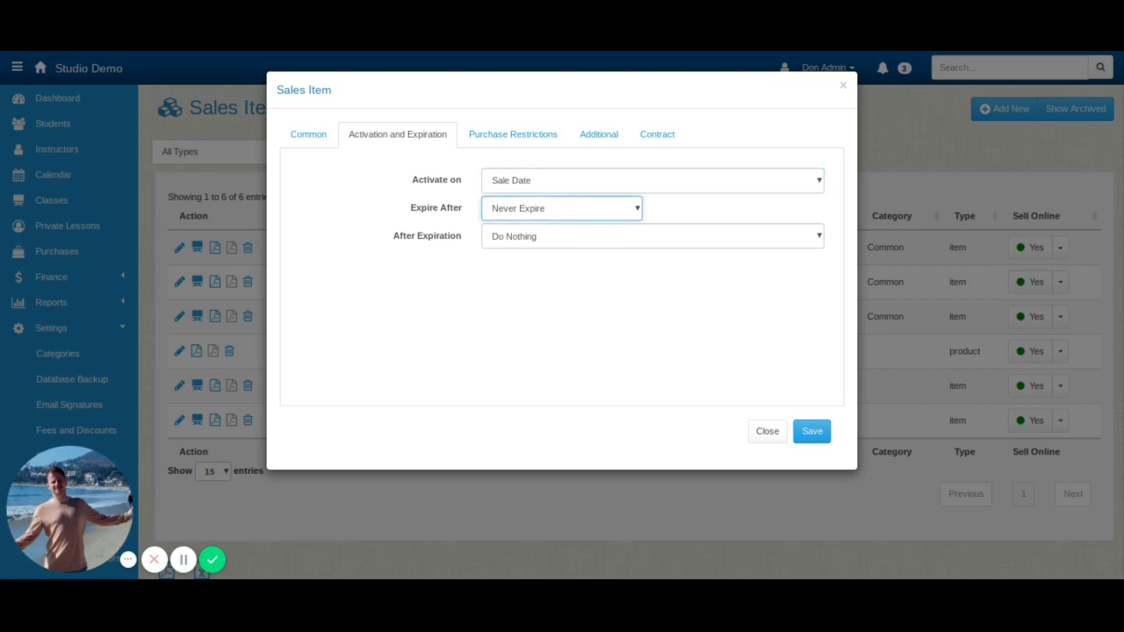
pyautogui.click(679, 217)
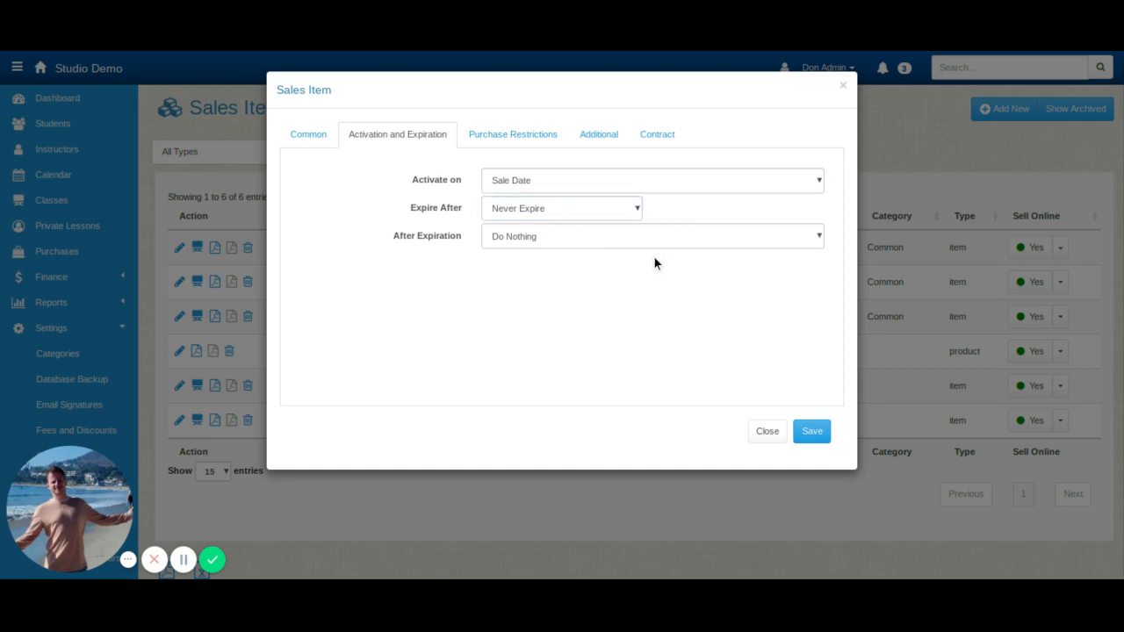
pyautogui.click(643, 246)
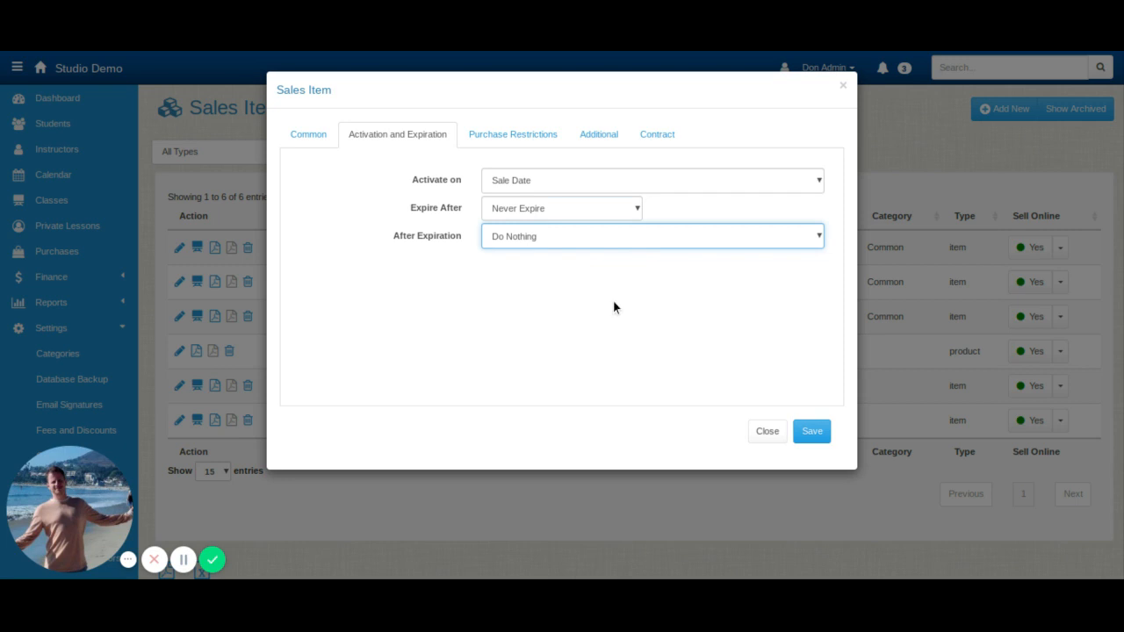
pyautogui.press('Down')
pyautogui.press('Up')
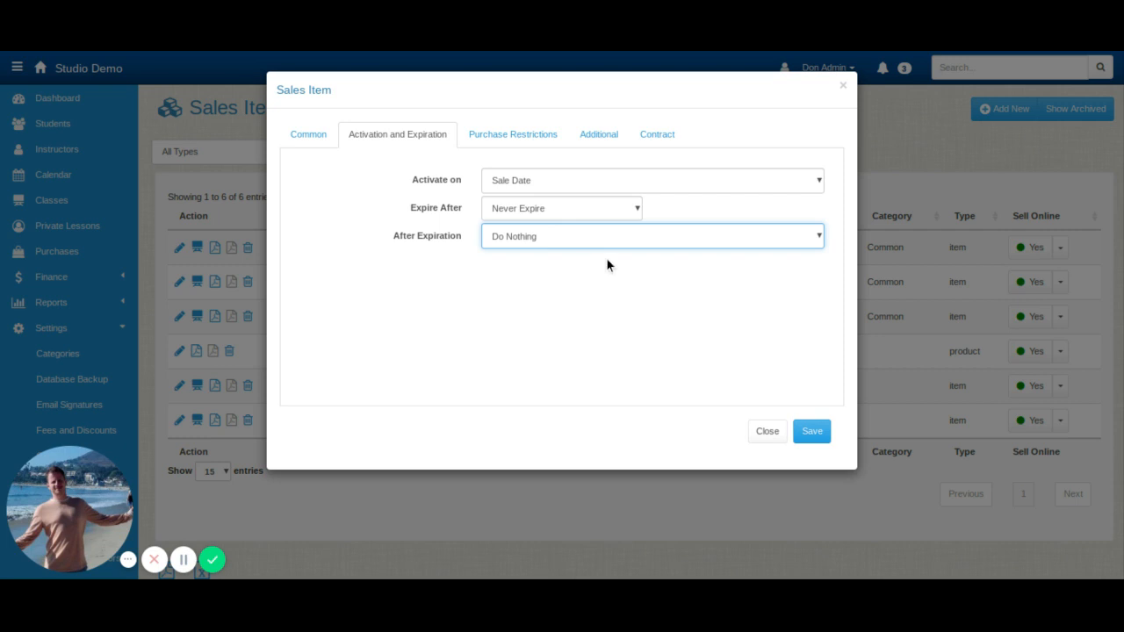
# Step: Review the item's purchase restrictions, checking the choices for Sell Online, Sell To and Sell Individually
pyautogui.click(517, 141)
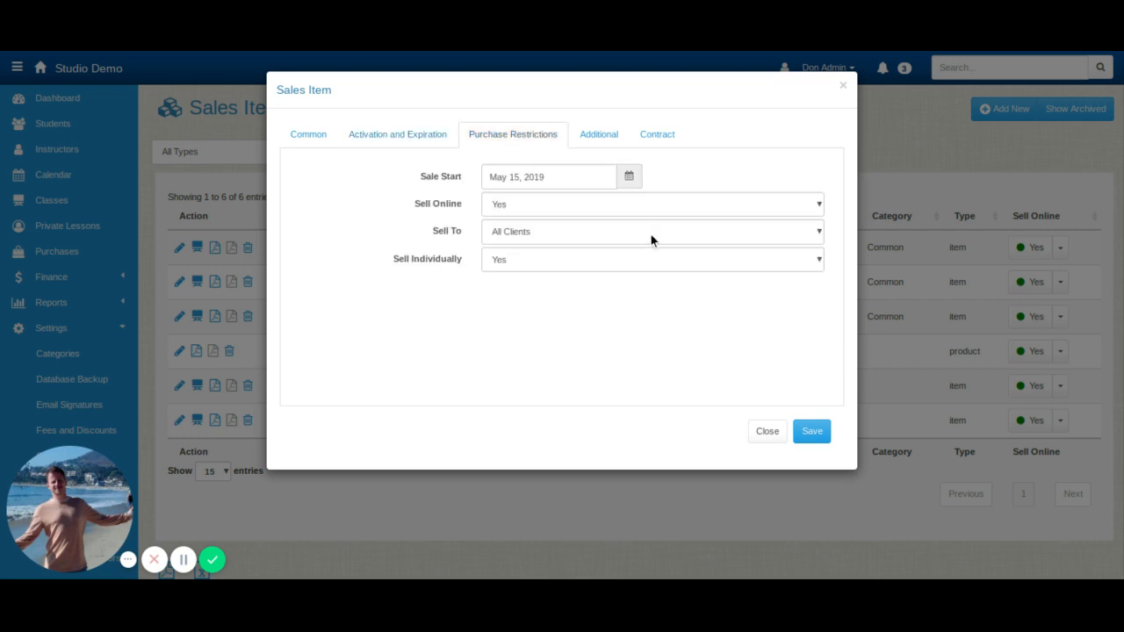
pyautogui.click(575, 211)
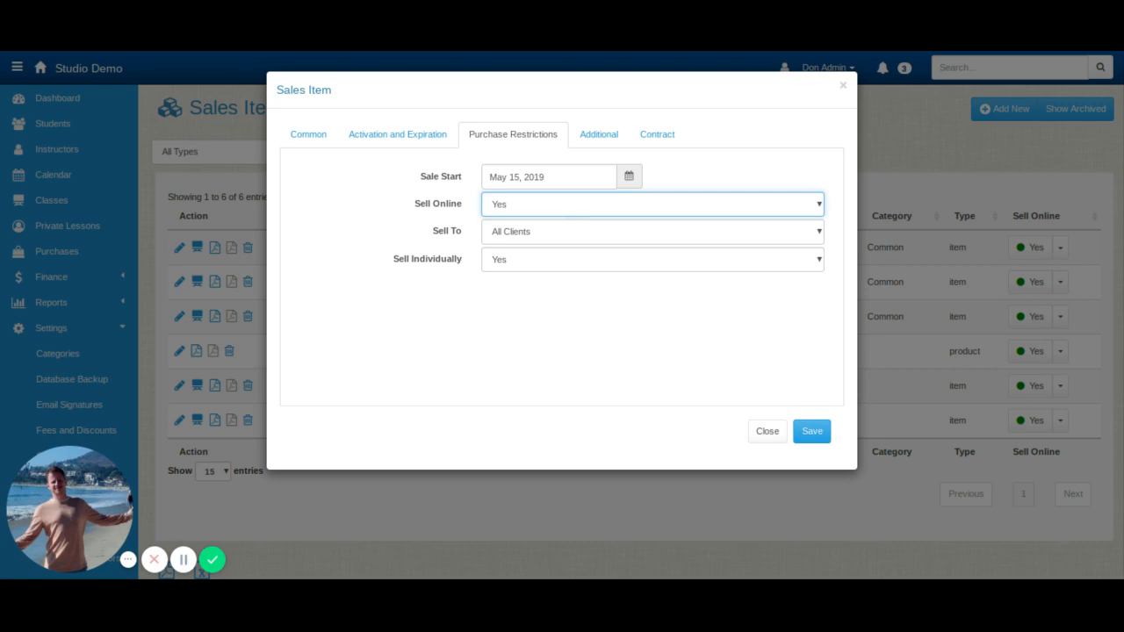
pyautogui.click(708, 176)
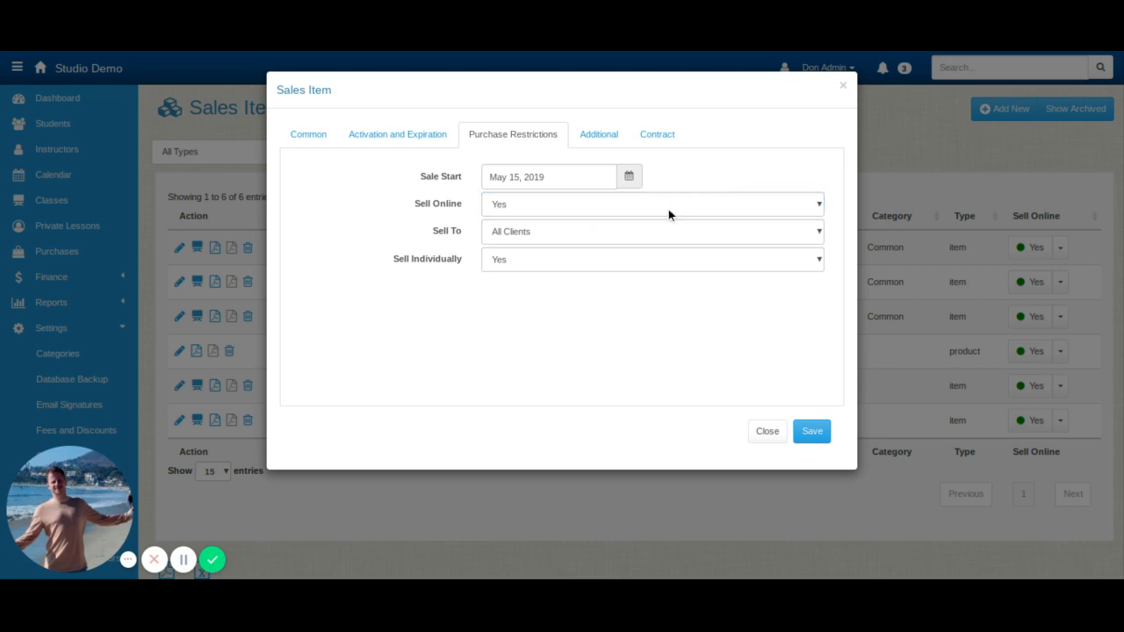
pyautogui.click(671, 235)
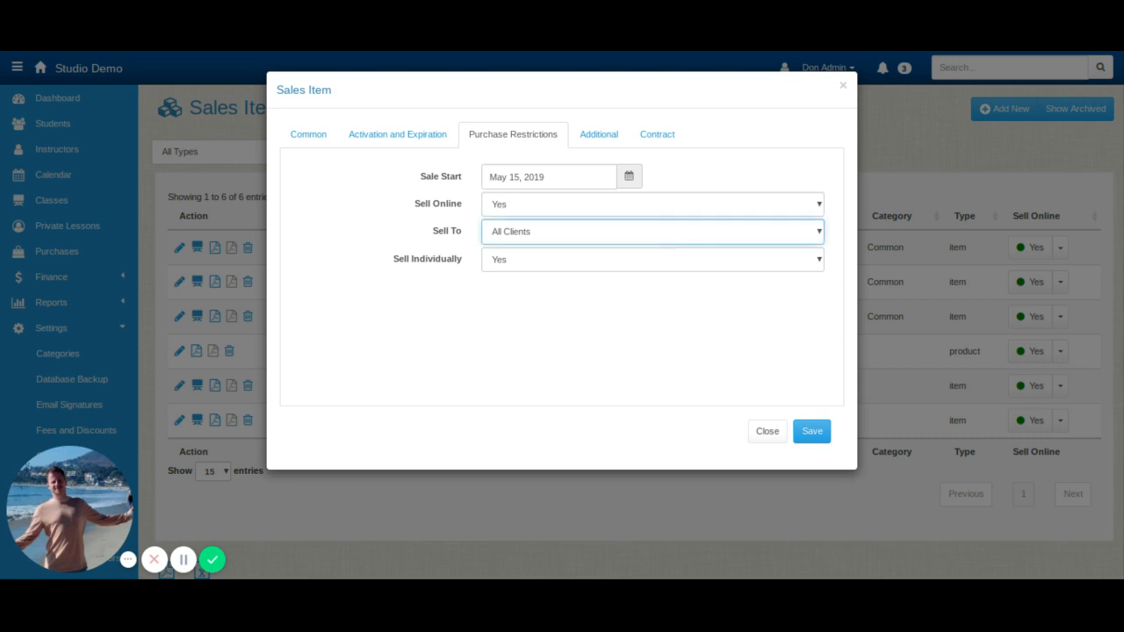
pyautogui.click(739, 170)
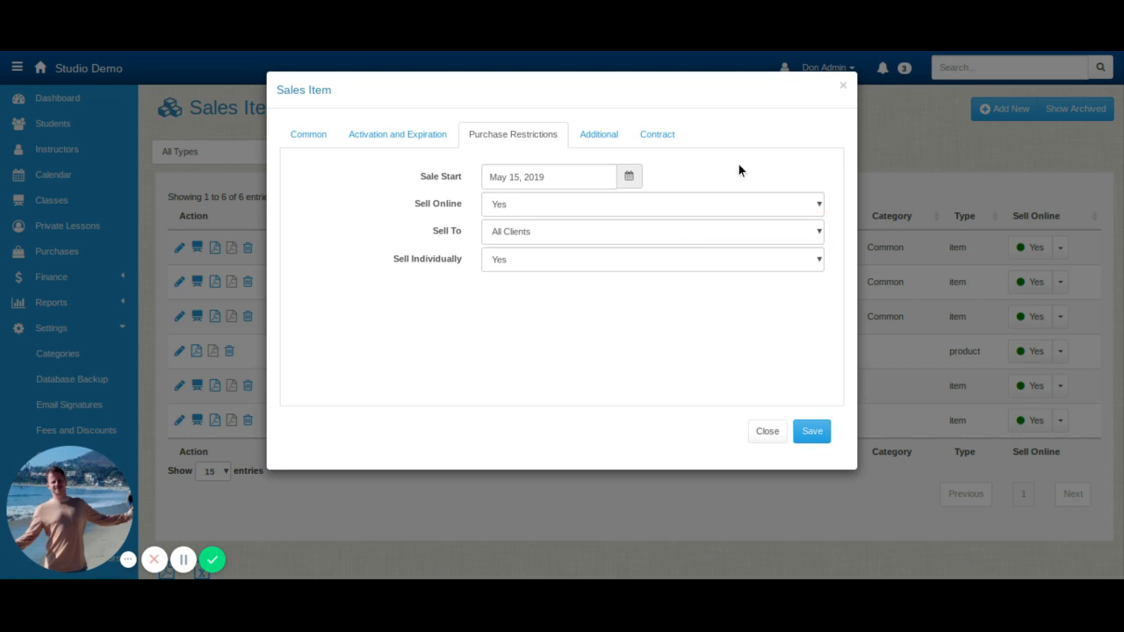
pyautogui.click(550, 268)
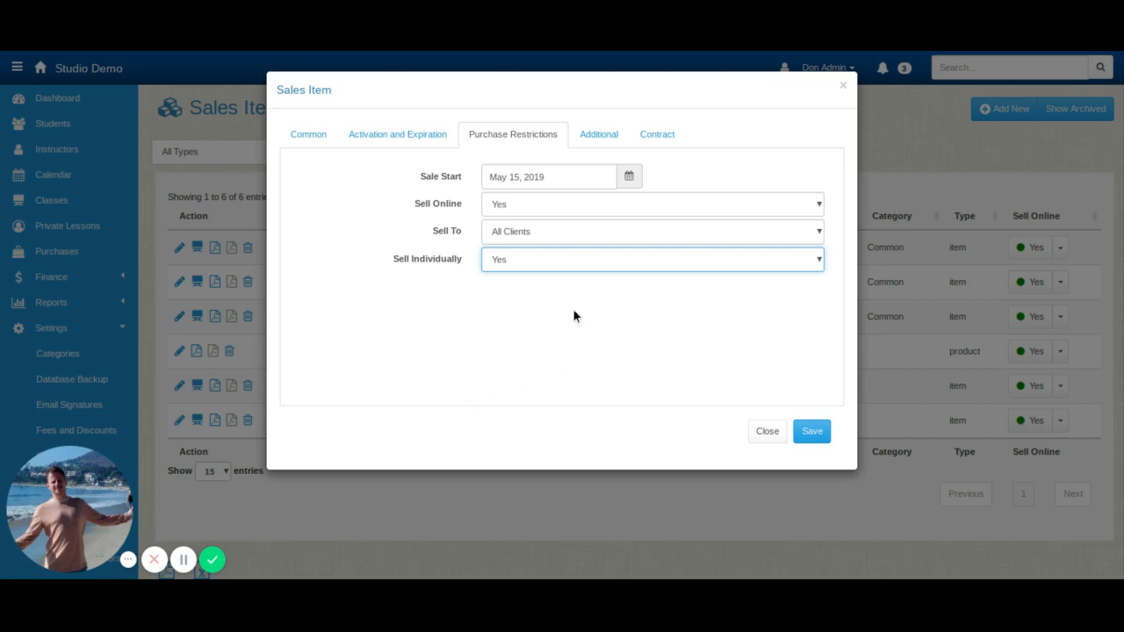
pyautogui.click(707, 192)
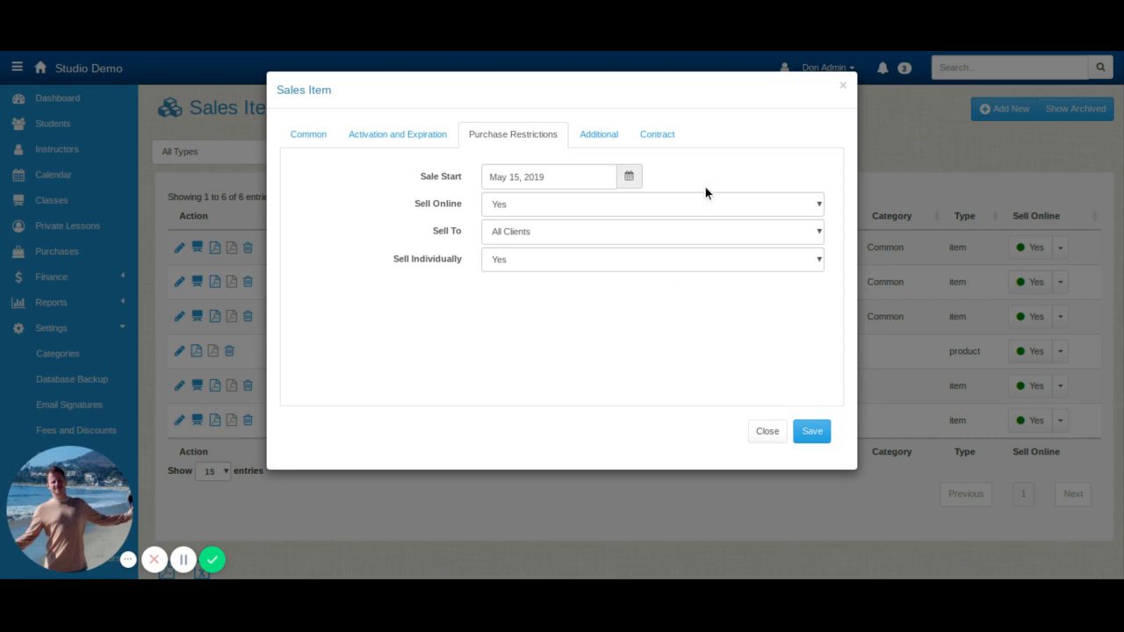
# Step: Review the item's class registration choices and its contract agreement option, closing the item without saving
pyautogui.click(596, 136)
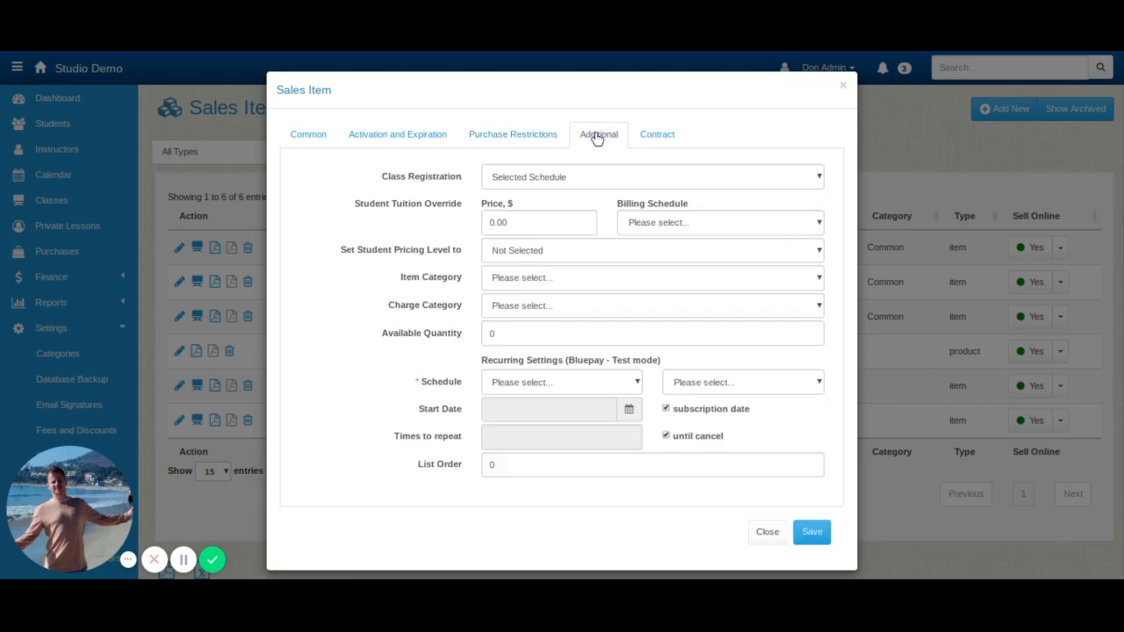
pyautogui.click(651, 180)
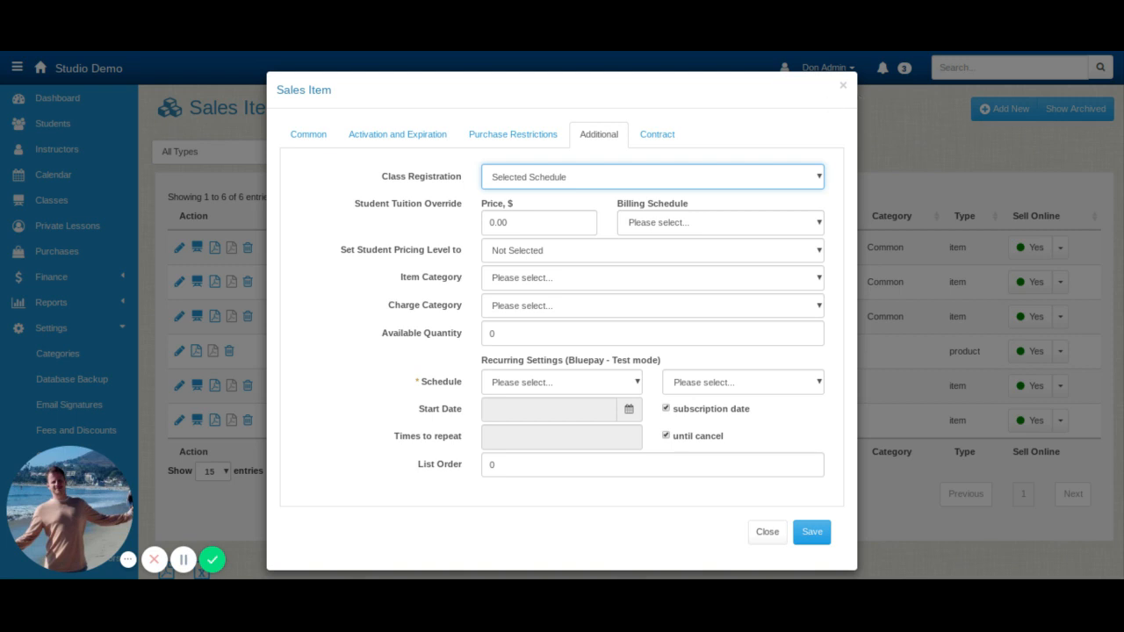
pyautogui.click(764, 119)
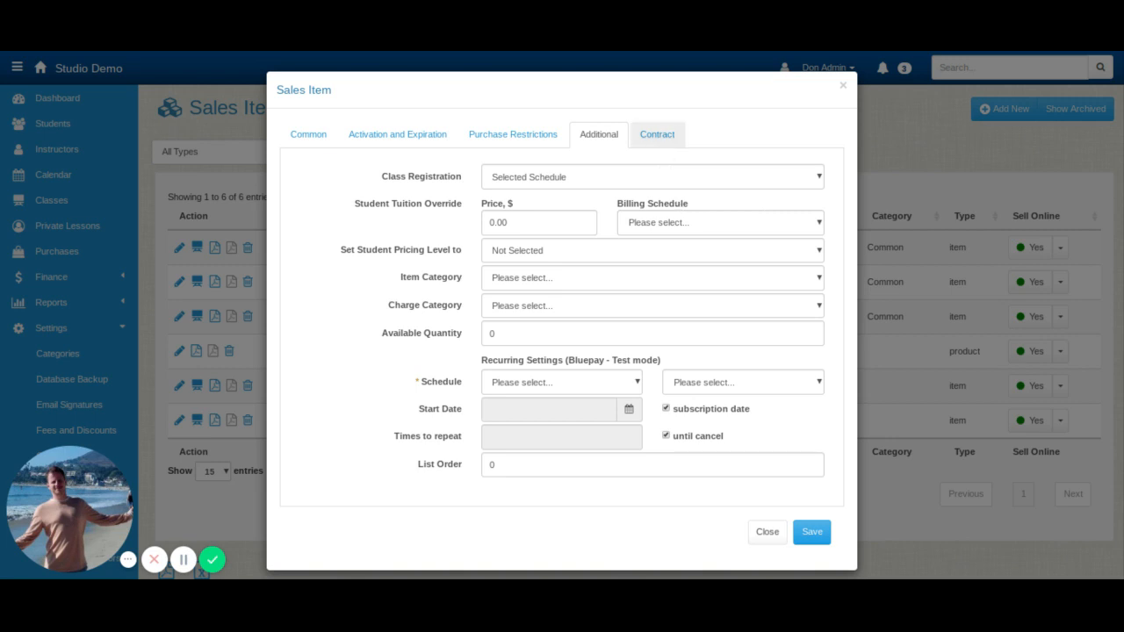
pyautogui.click(658, 137)
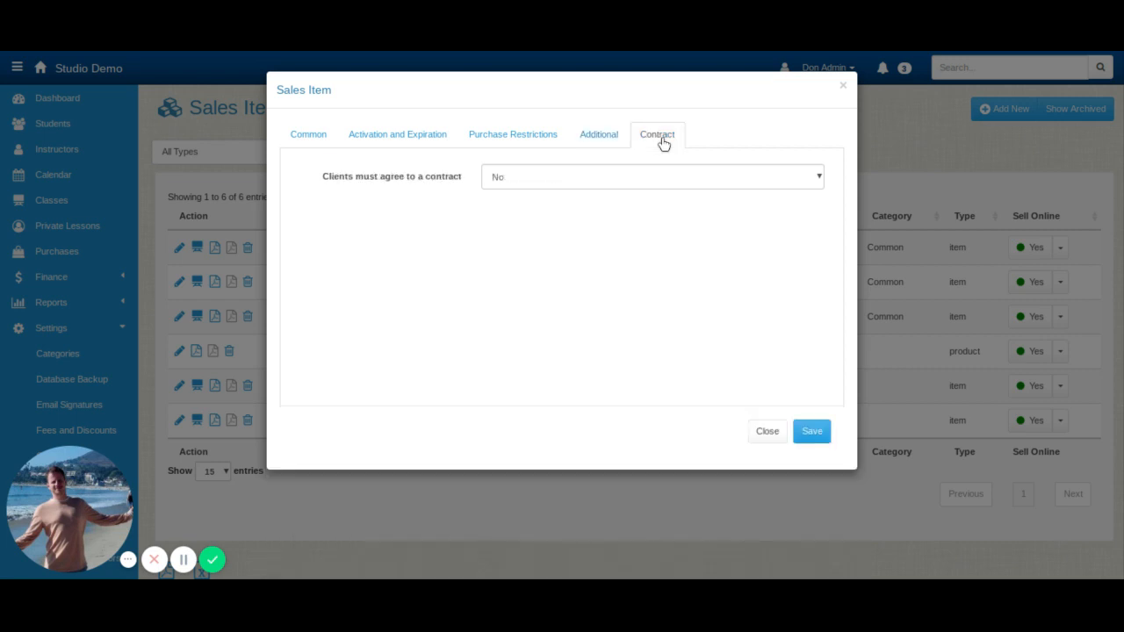
pyautogui.click(698, 183)
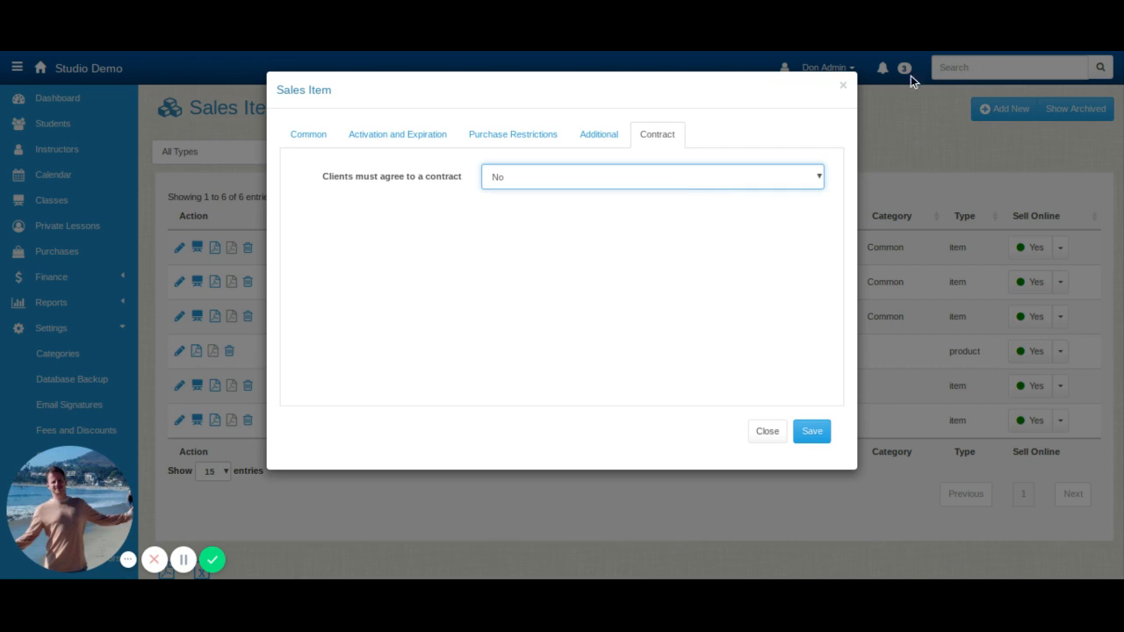
pyautogui.click(843, 87)
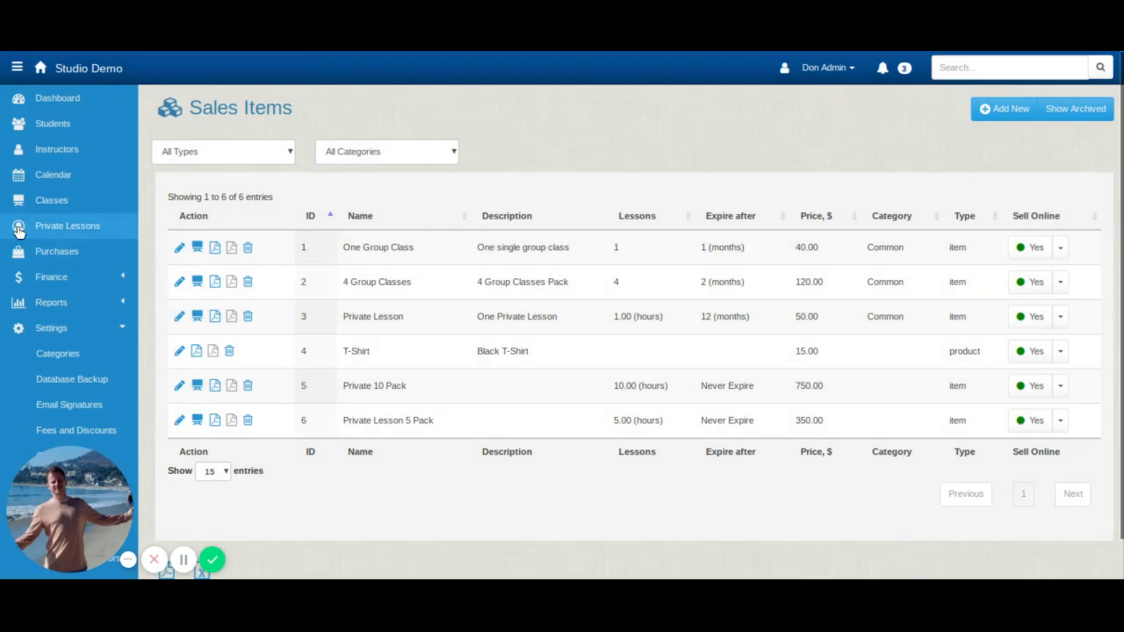
# Step: Start a new page with its relation set to Sales Item Contract, review the signature choices and content area, and close it without saving
pyautogui.scroll(-5, 32, 263)
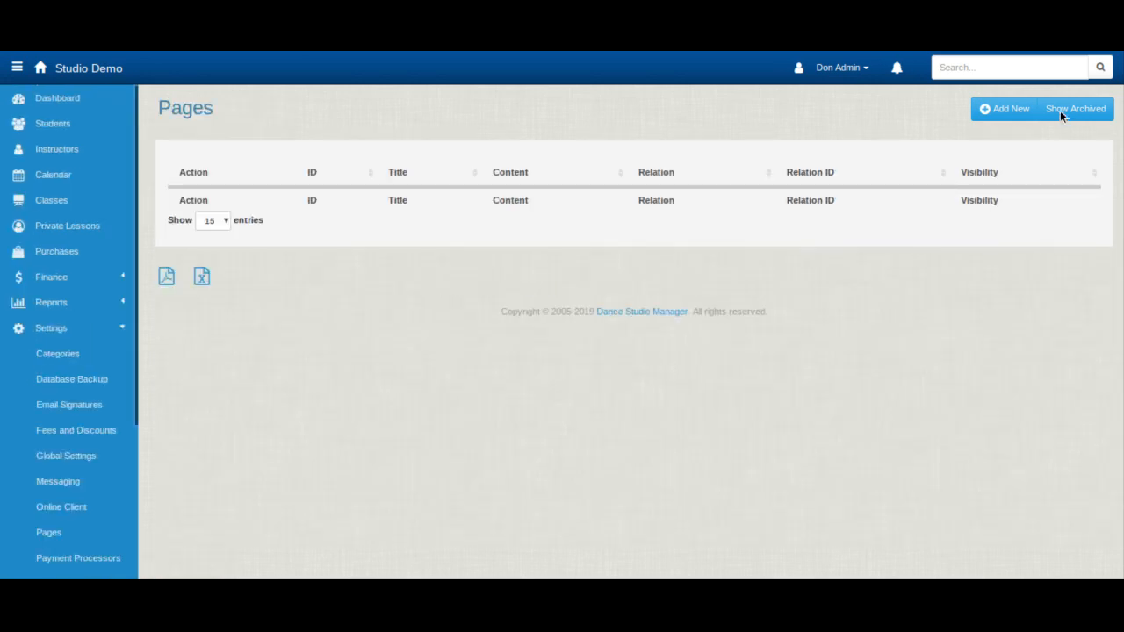
pyautogui.click(1004, 113)
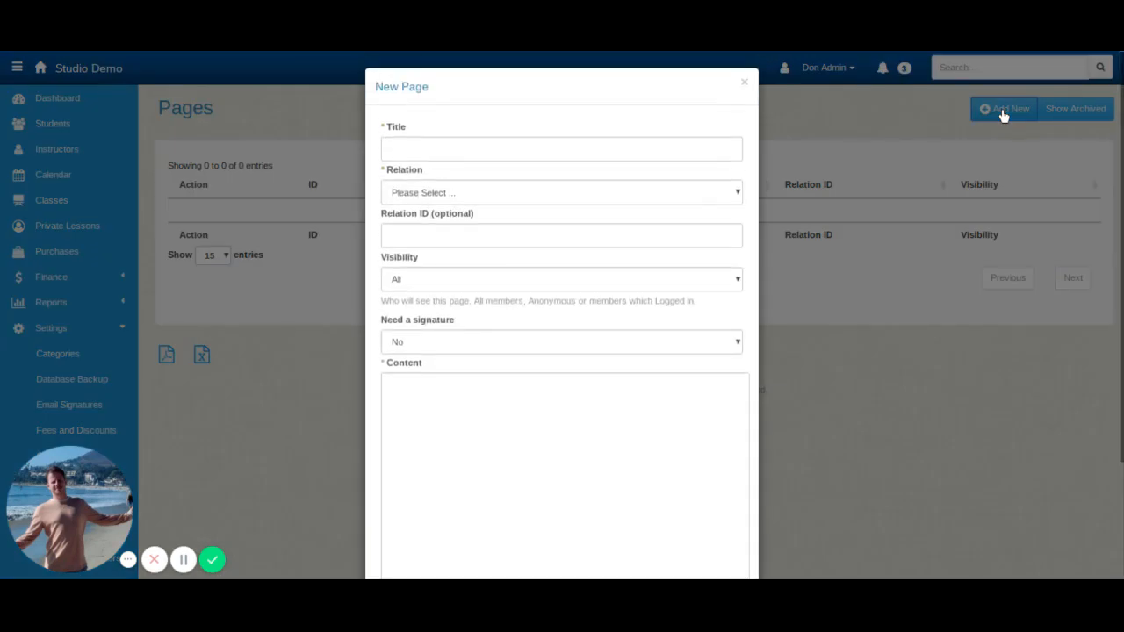
pyautogui.click(585, 160)
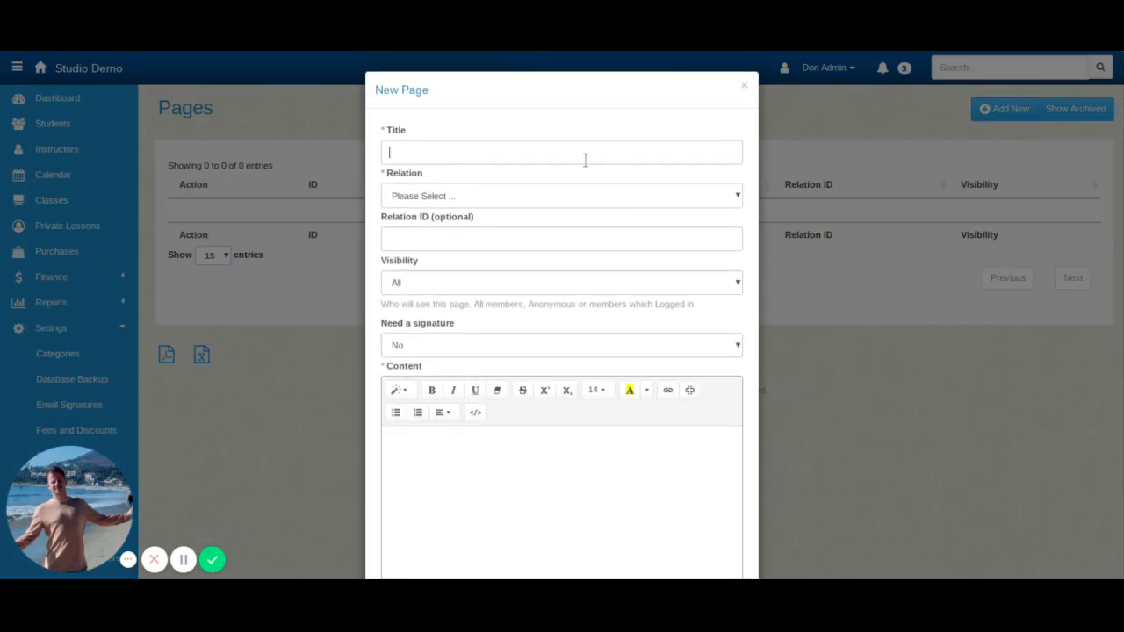
pyautogui.click(600, 198)
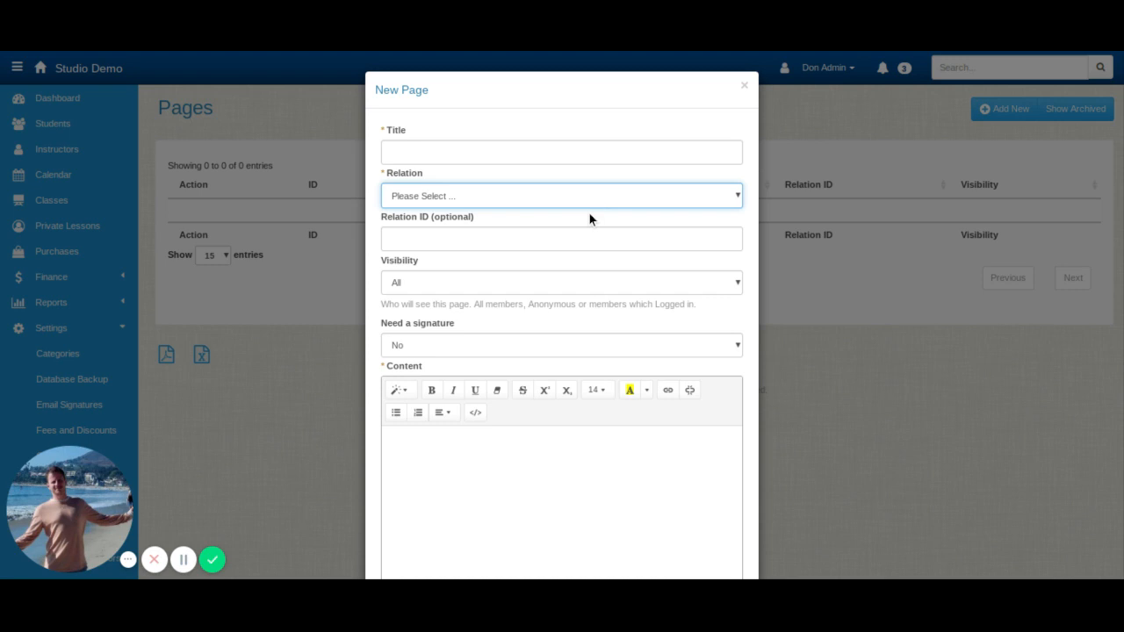
pyautogui.click(544, 327)
pyautogui.click(521, 351)
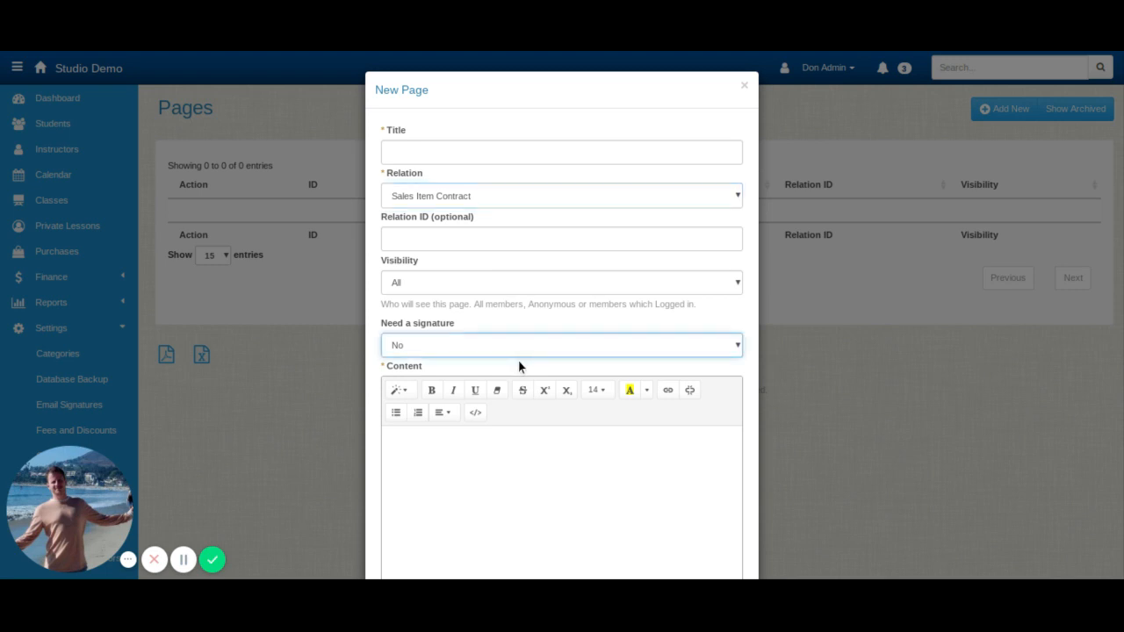
pyautogui.click(509, 529)
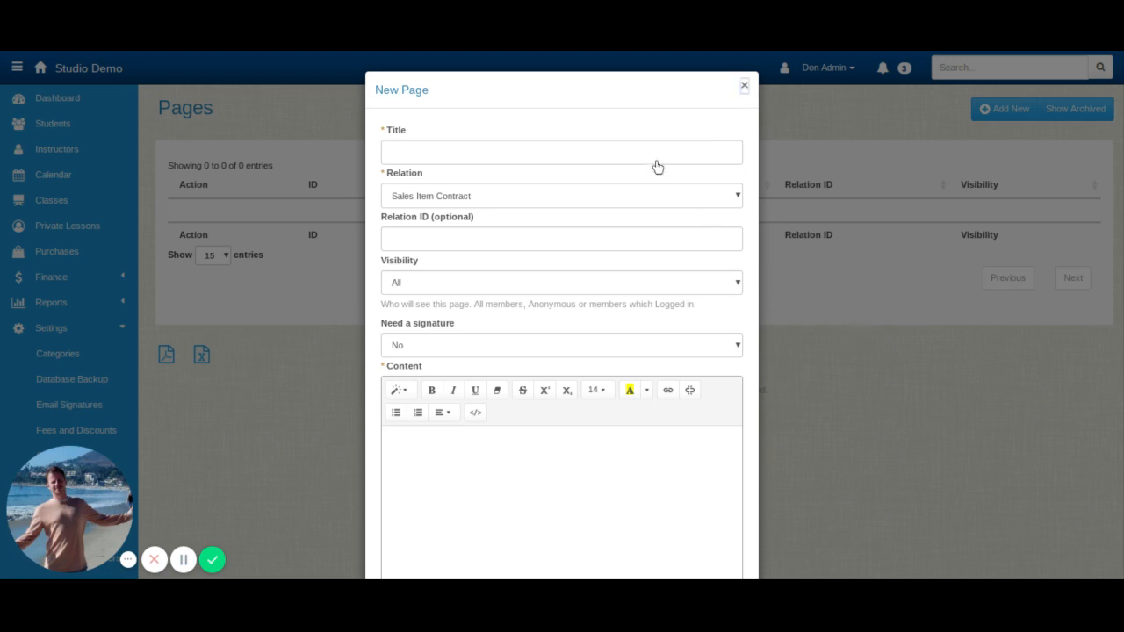
pyautogui.press('Escape')
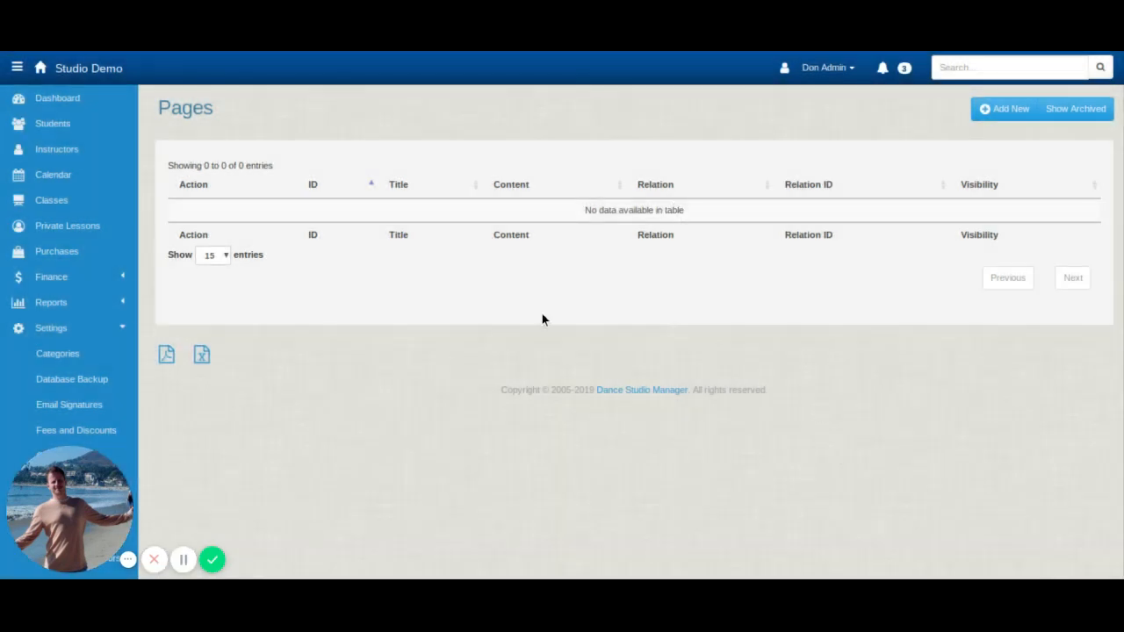
# Step: Open the private lessons list and review the purchase status and lesson status filter choices
pyautogui.click(93, 227)
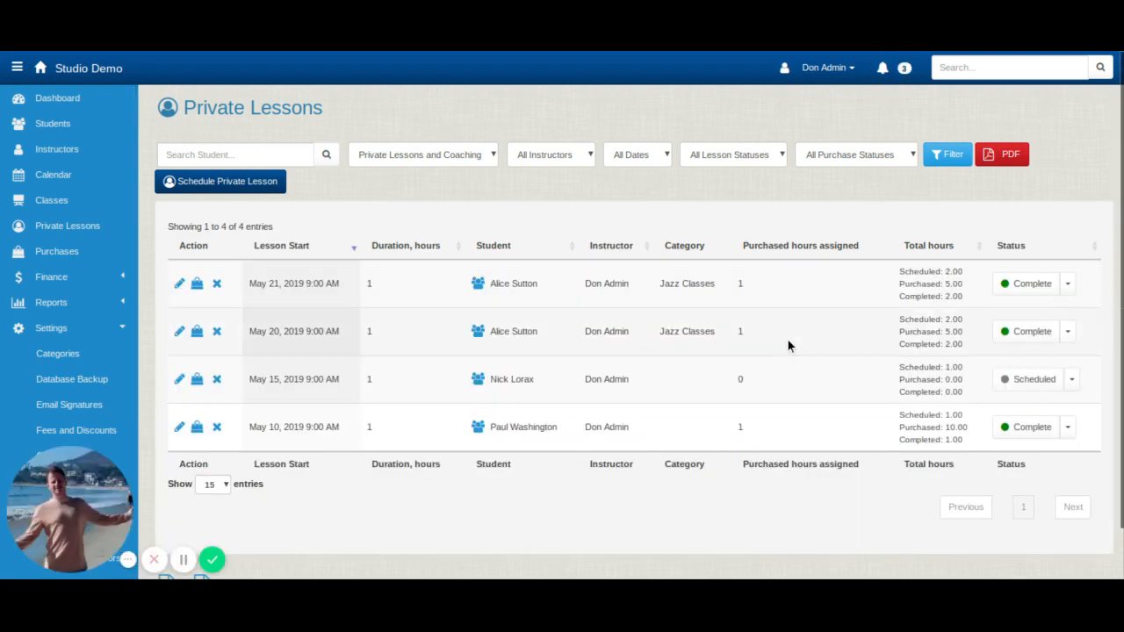
pyautogui.click(864, 162)
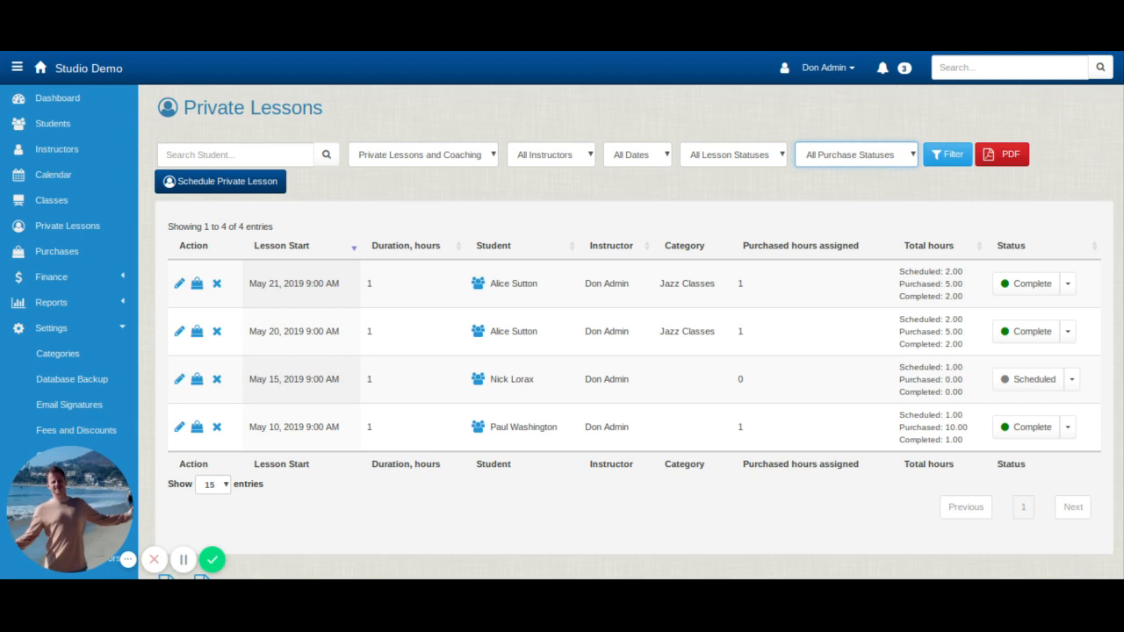
pyautogui.click(1039, 187)
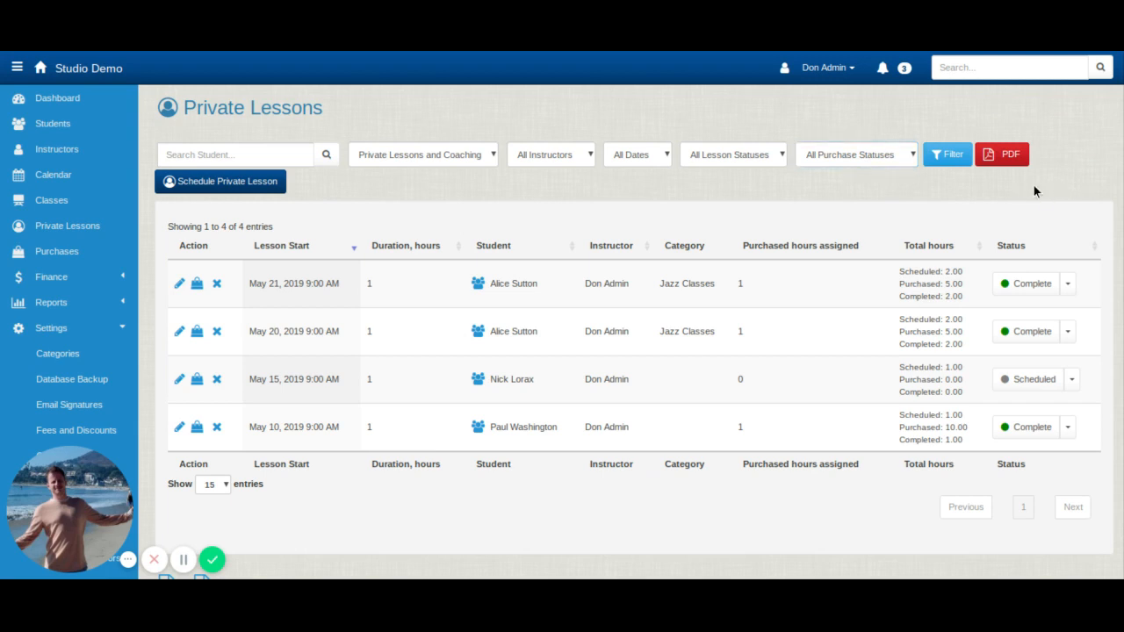
pyautogui.click(697, 160)
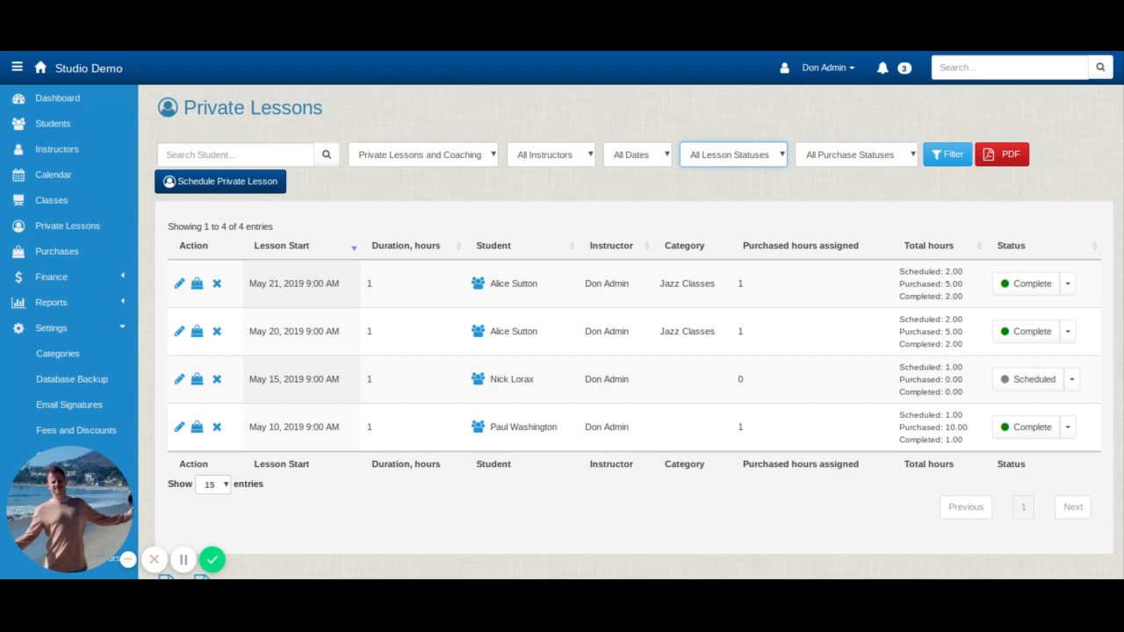
pyautogui.click(649, 123)
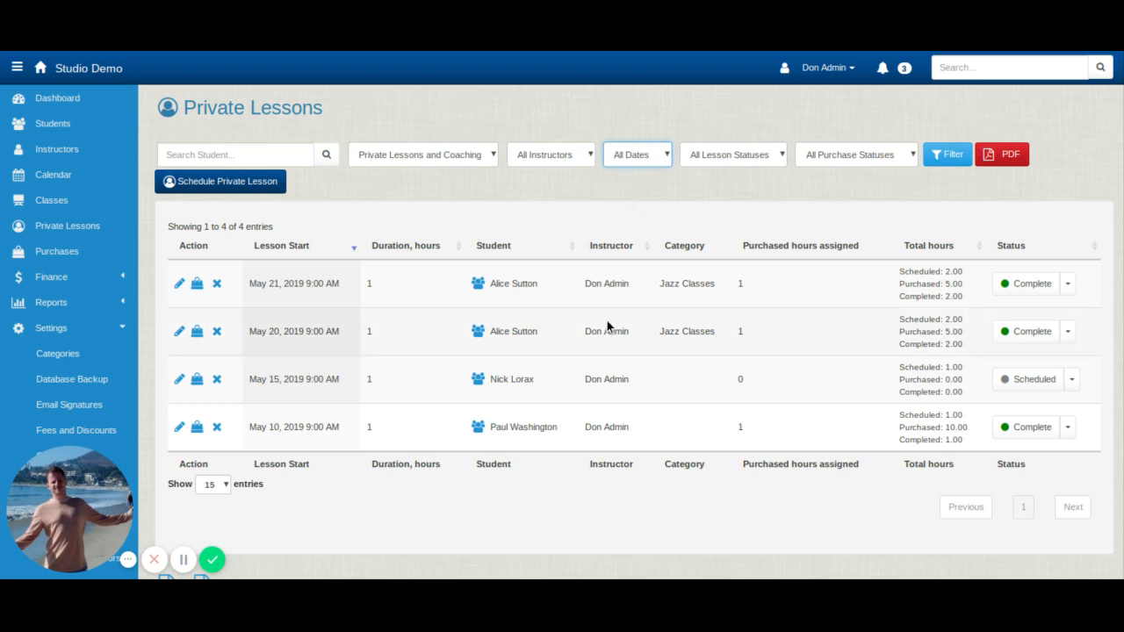
# Step: Preview the Range option of the lesson date filter, returning the choice to All Dates
pyautogui.click(644, 281)
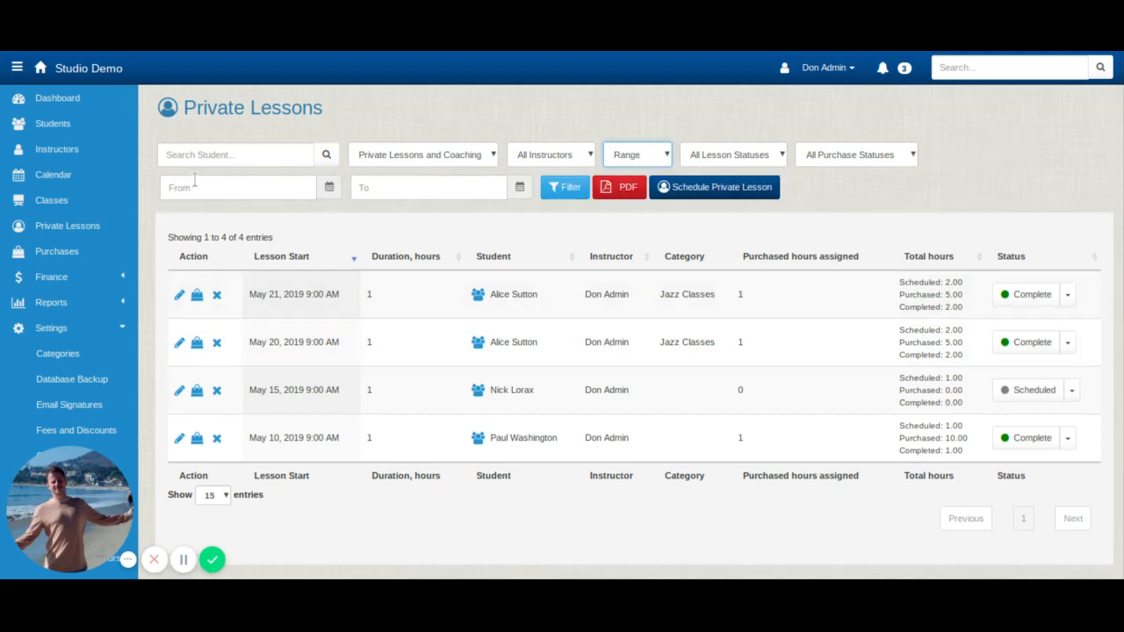
pyautogui.click(630, 163)
pyautogui.click(631, 182)
# Step: Review the instructor and lesson type filter choices and the student search field for private lessons
pyautogui.click(519, 156)
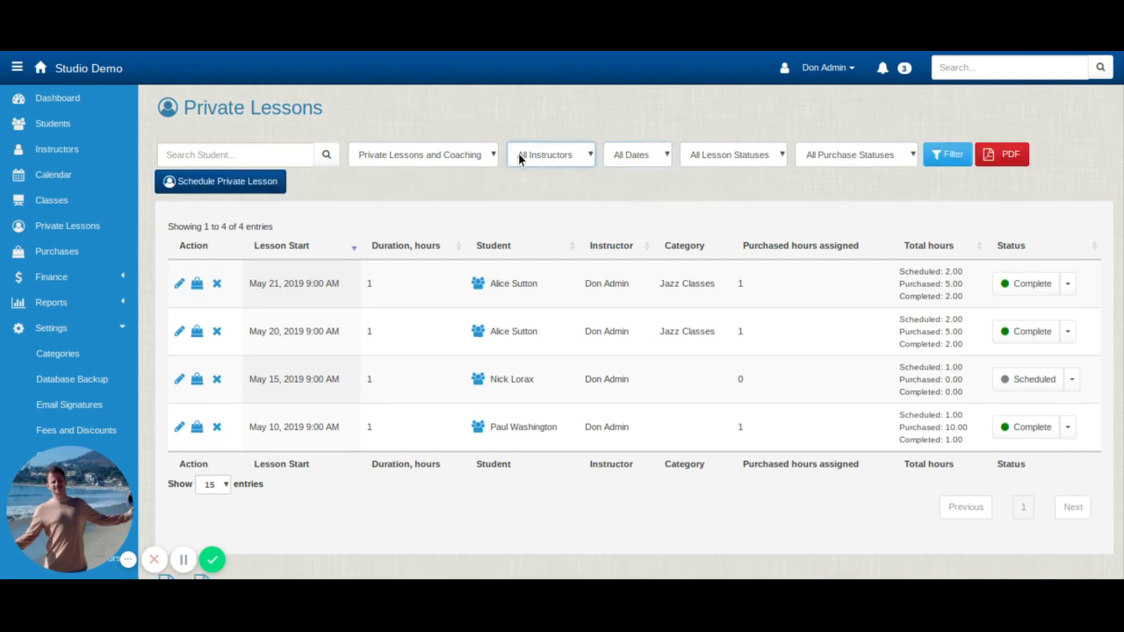
pyautogui.click(442, 154)
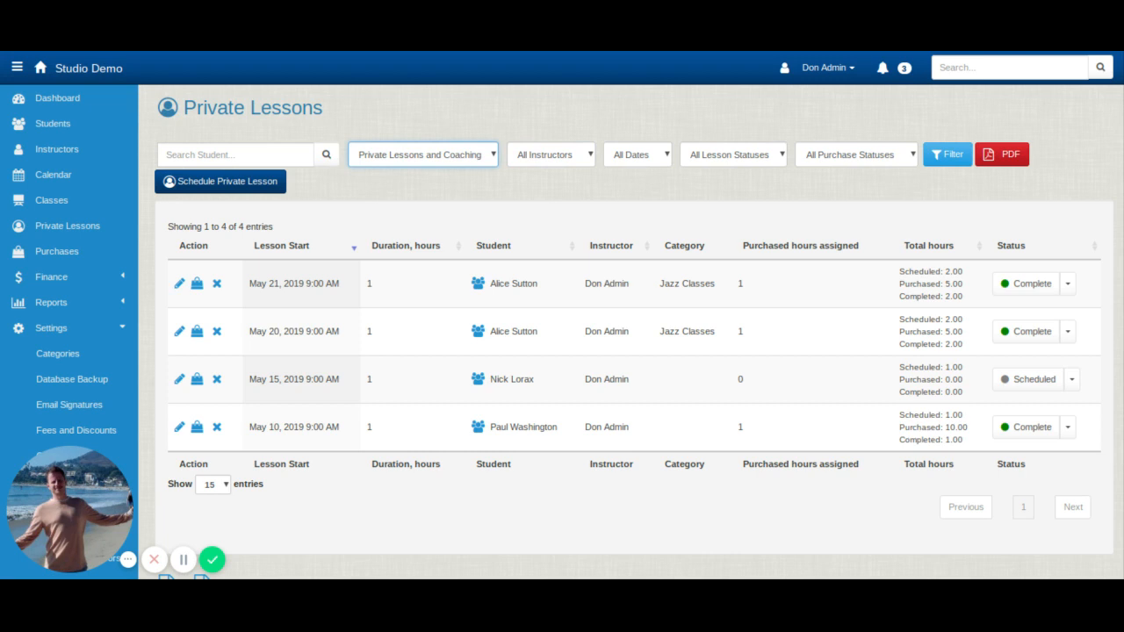
pyautogui.click(446, 127)
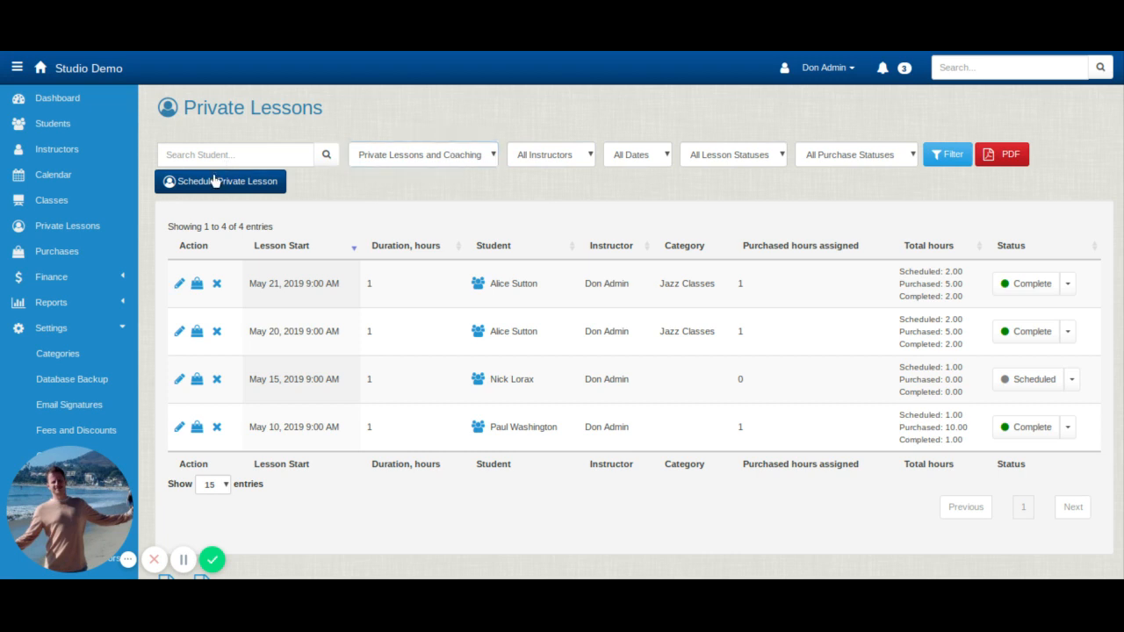
pyautogui.click(283, 155)
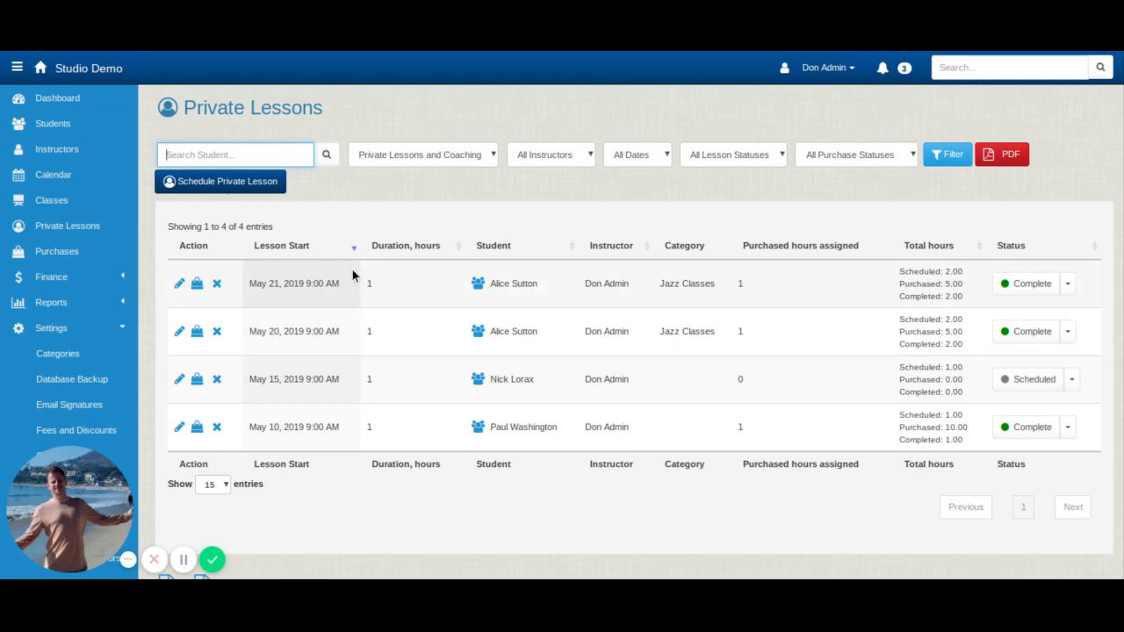
# Step: Start scheduling a private lesson, choosing the student by name and assigning the admin as instructor
pyautogui.click(219, 188)
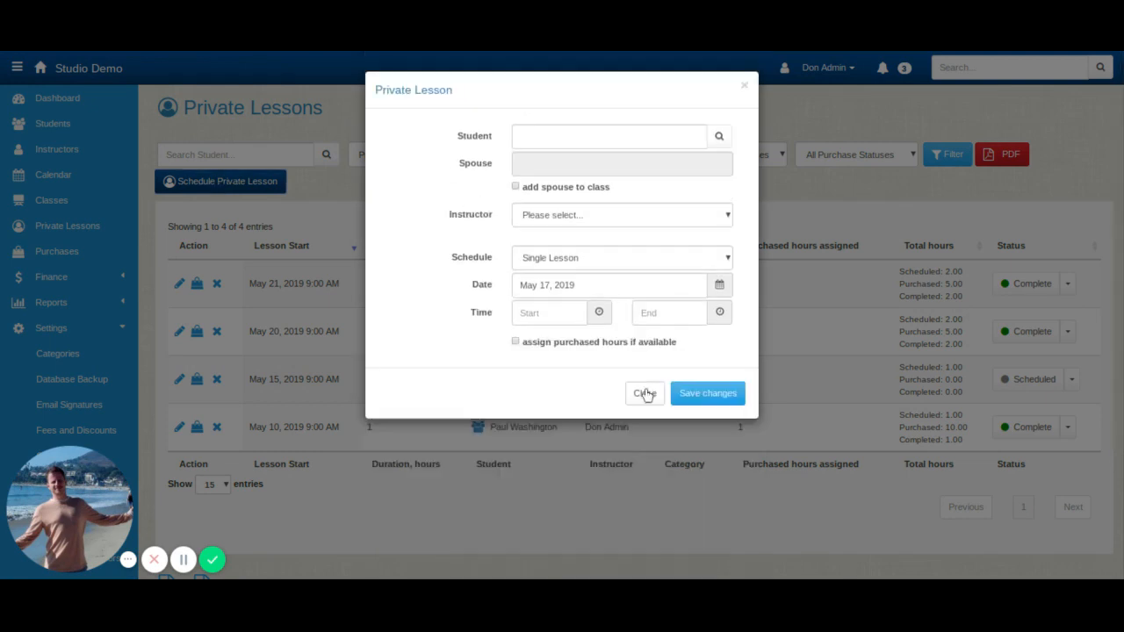
pyautogui.click(533, 138)
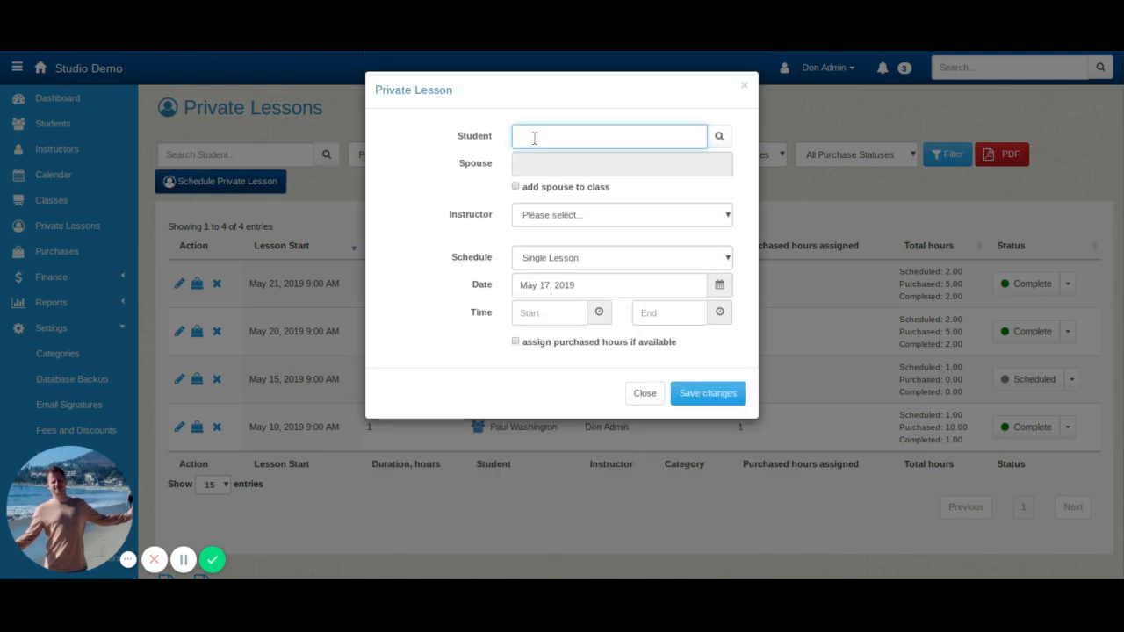
pyautogui.click(569, 173)
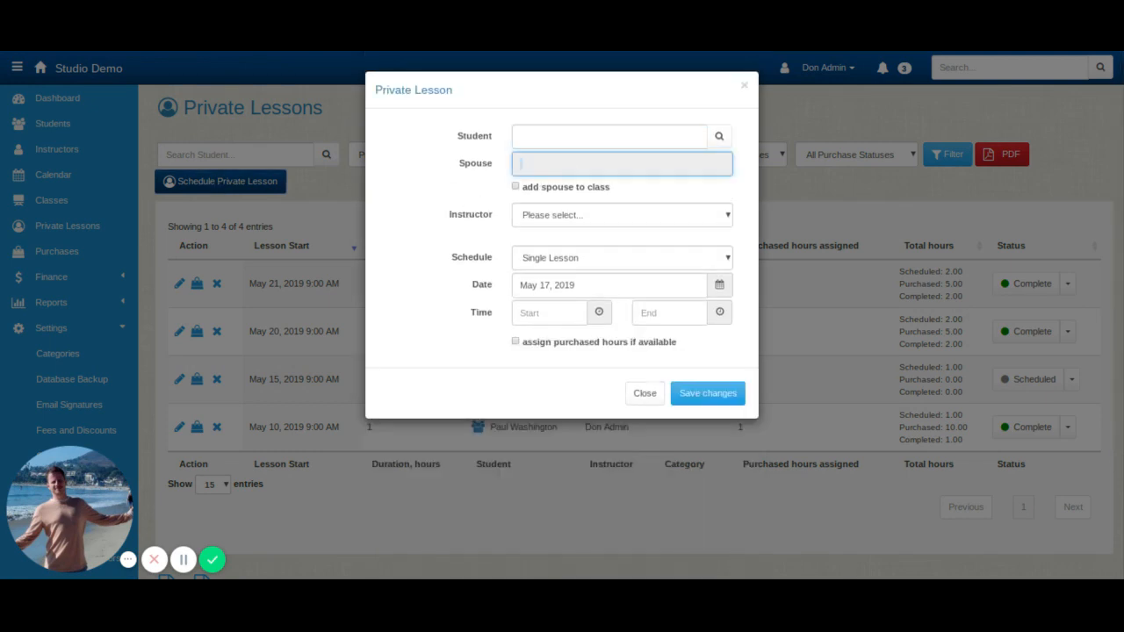
pyautogui.click(582, 138)
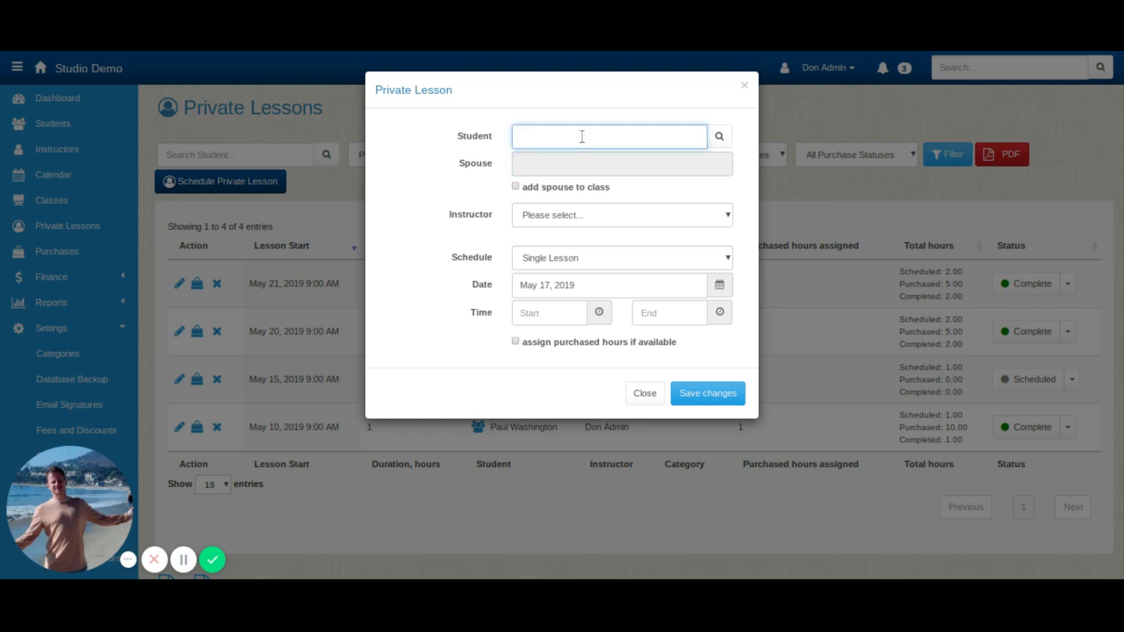
pyautogui.write('alic')
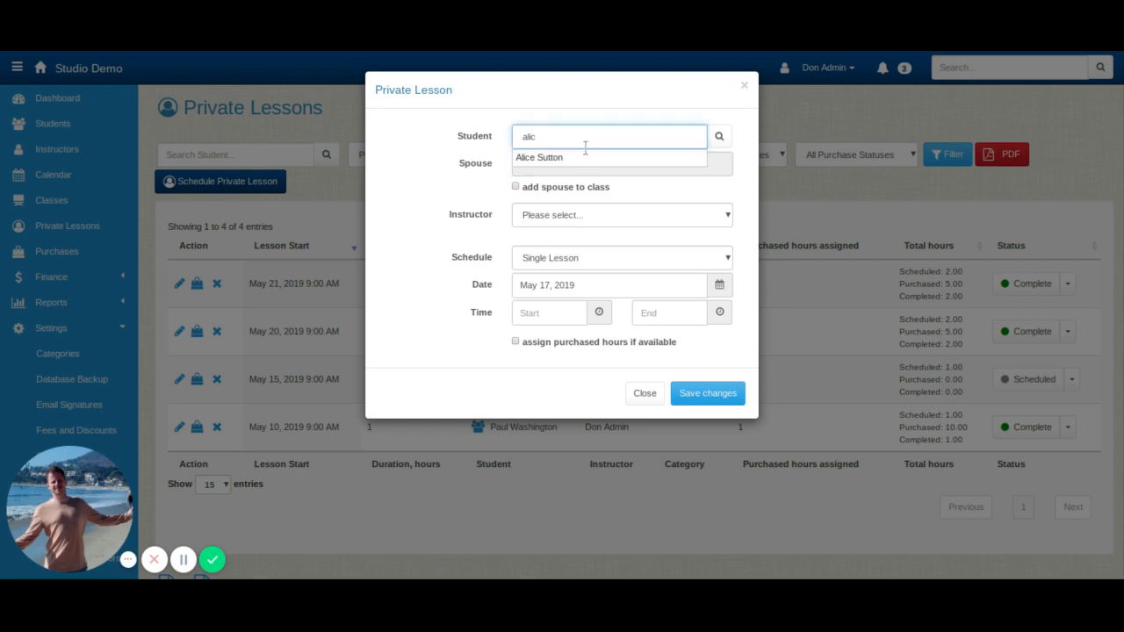
pyautogui.click(582, 158)
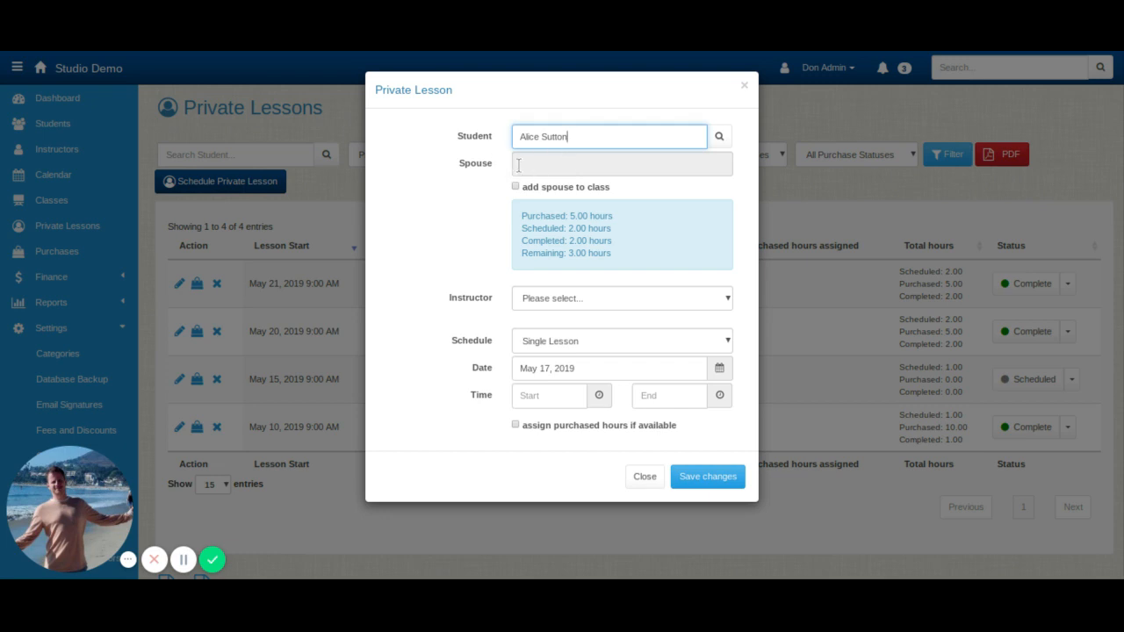
pyautogui.click(563, 301)
pyautogui.click(565, 324)
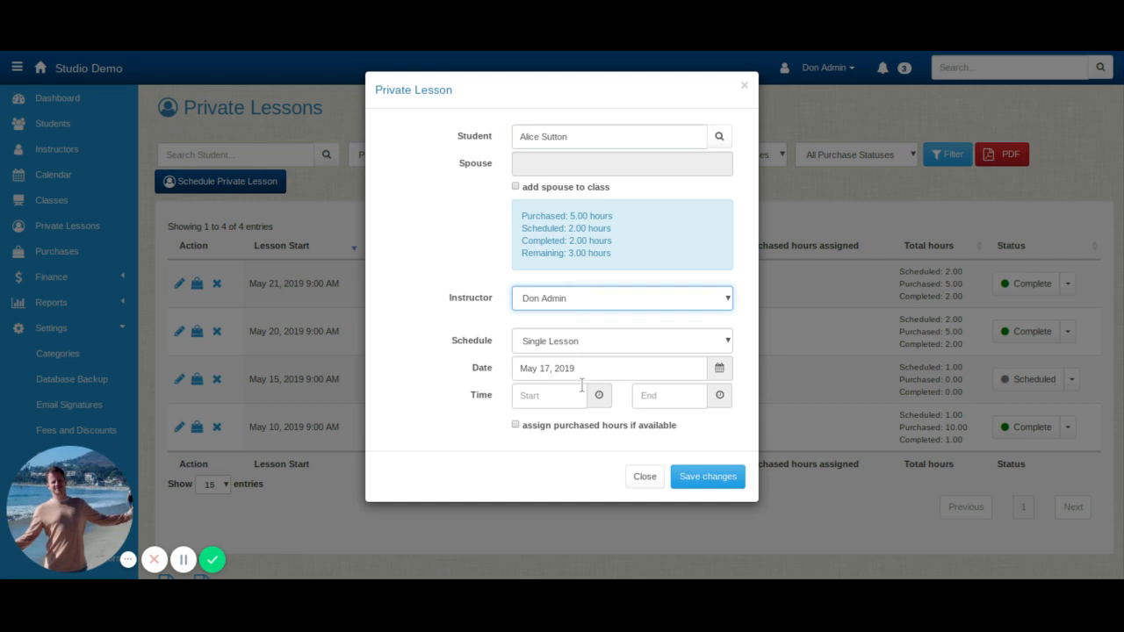
# Step: Set the single lesson to May 26, 2019 from 9:00 AM to 10:00 AM and save it
pyautogui.click(543, 368)
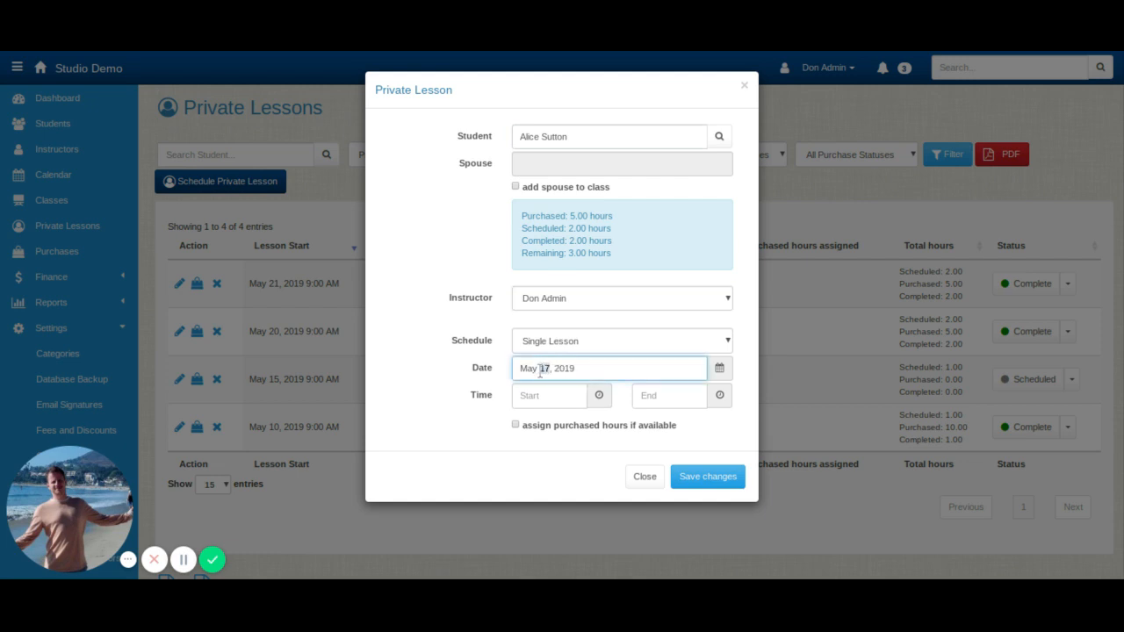
pyautogui.press('BackSpace')
pyautogui.press('BackSpace')
pyautogui.write('26')
pyautogui.click(554, 395)
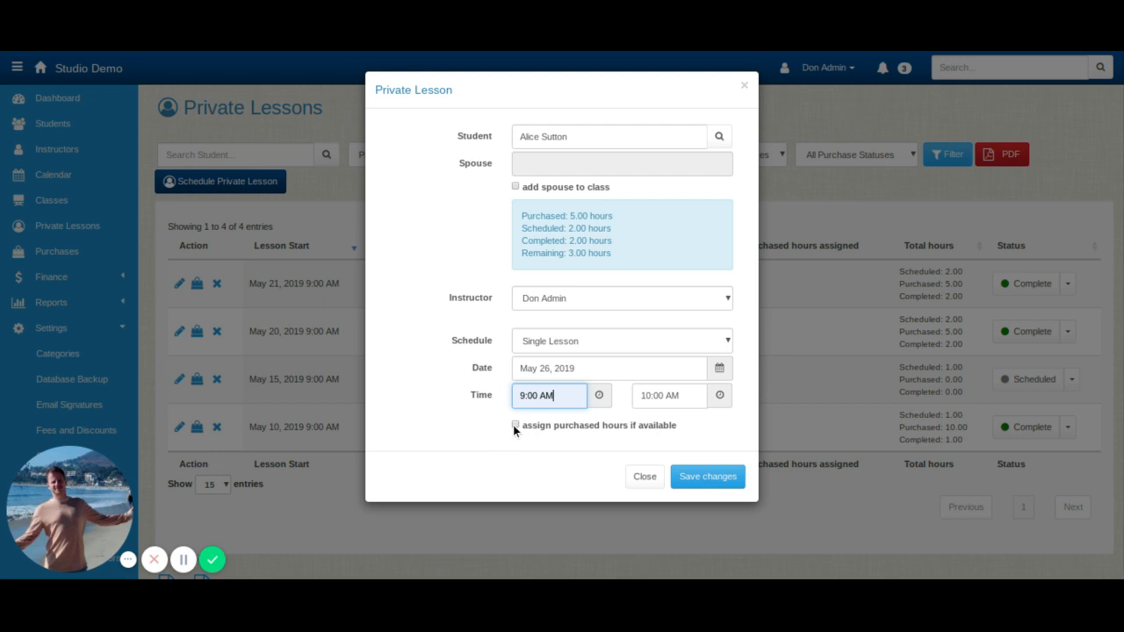
pyautogui.click(704, 477)
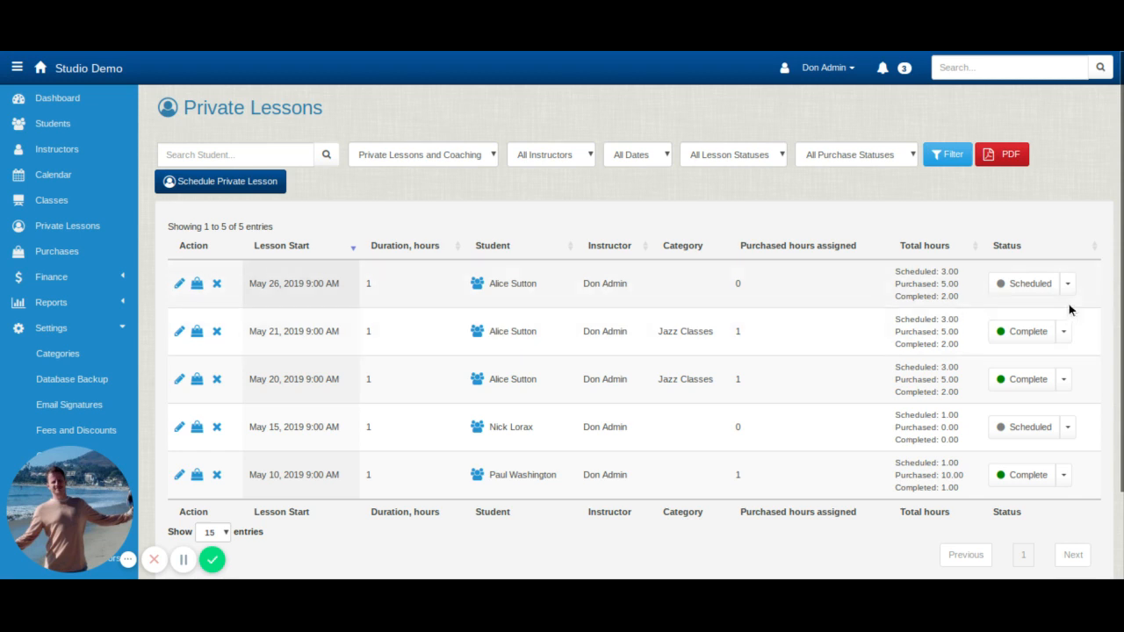
# Step: Assign the student's Private Lesson 5 Pack purchase to the May 26 lesson and save the assignment
pyautogui.click(195, 283)
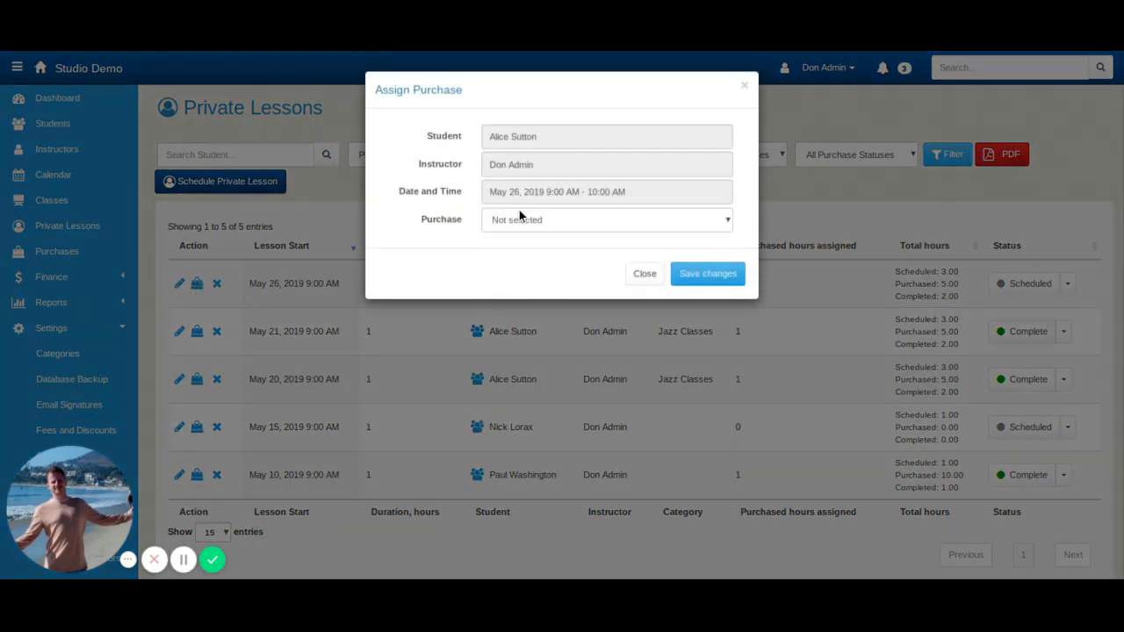
pyautogui.click(522, 223)
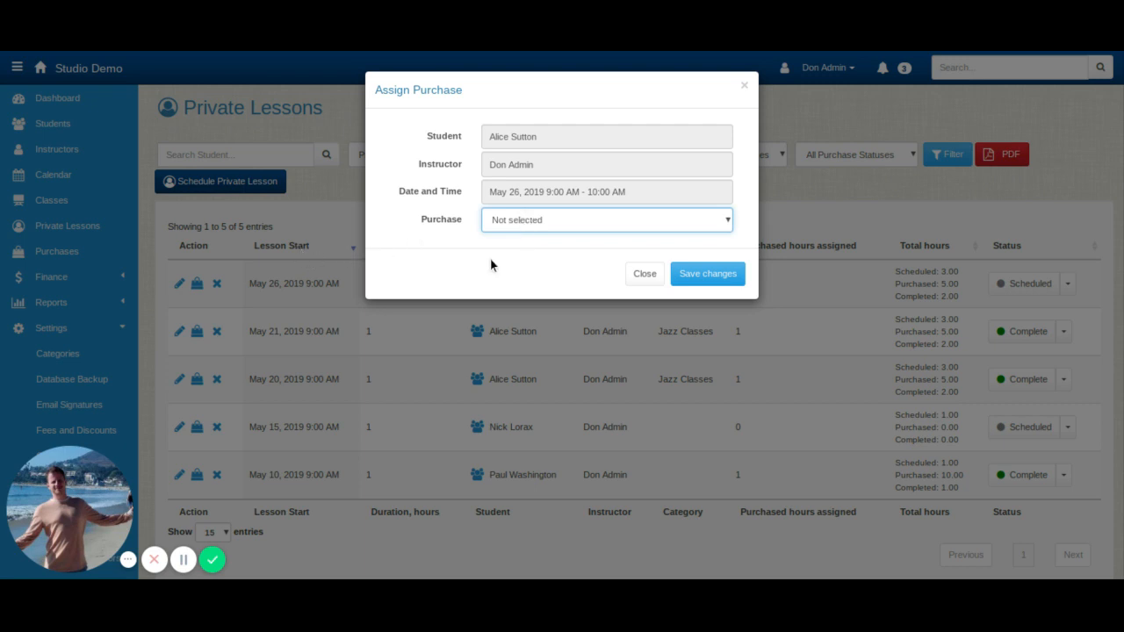
pyautogui.press('Down')
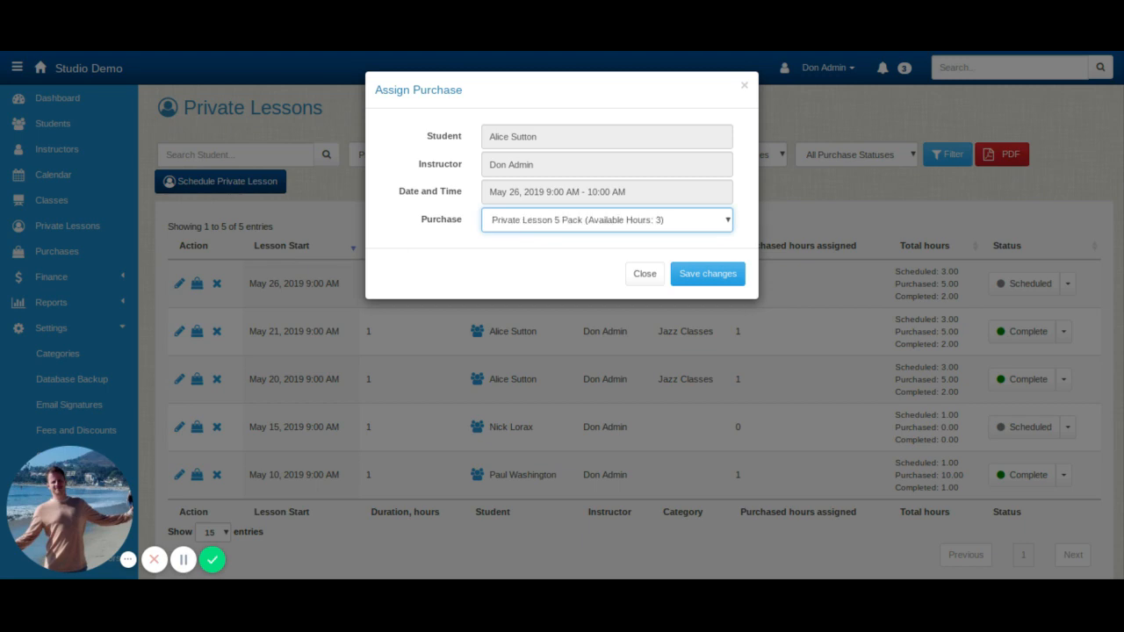
pyautogui.click(709, 288)
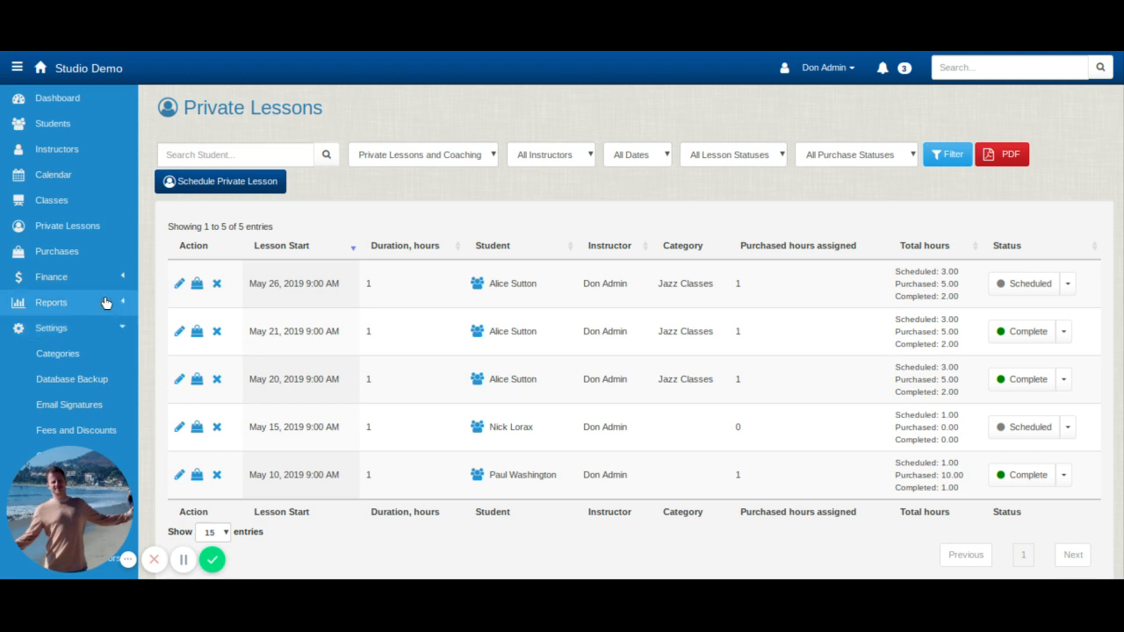
# Step: Open the account of the student booked for the May 26 lesson and view that account's purchases
pyautogui.click(477, 289)
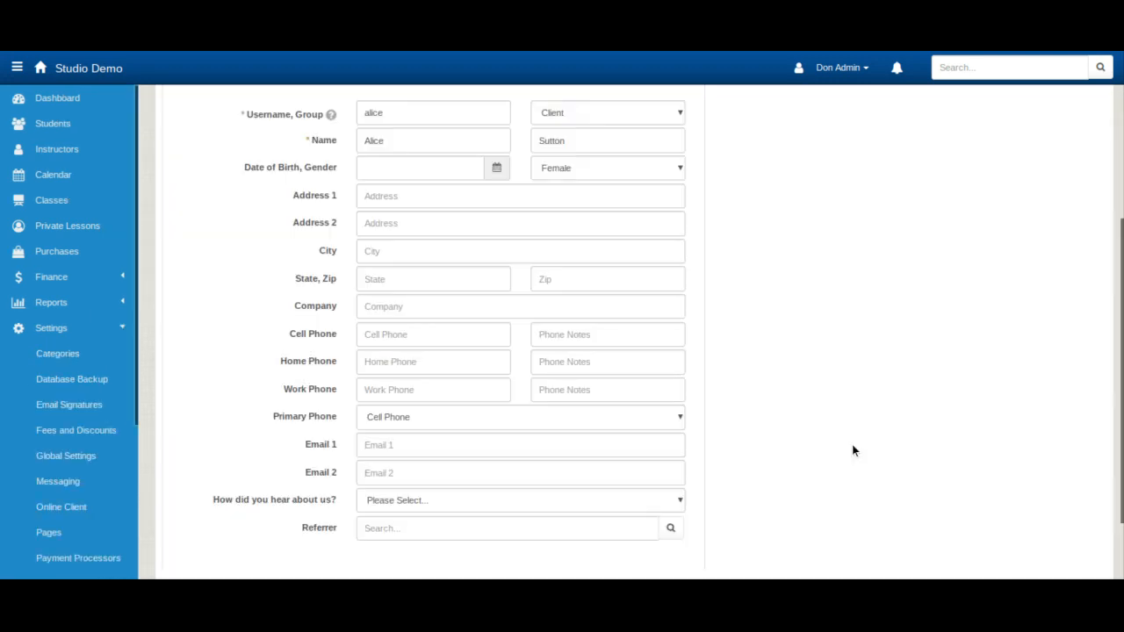
pyautogui.scroll(2, 793, 348)
pyautogui.click(445, 193)
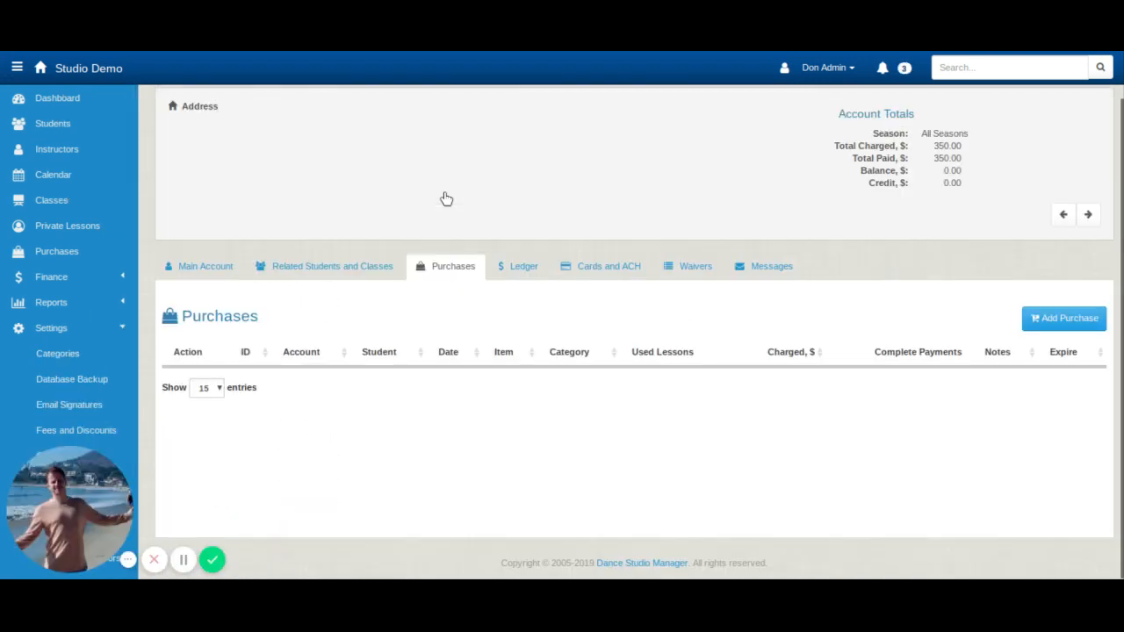
# Step: Start a new purchase for the student with the Private 10 Pack item and the Common purchase category
pyautogui.click(1067, 318)
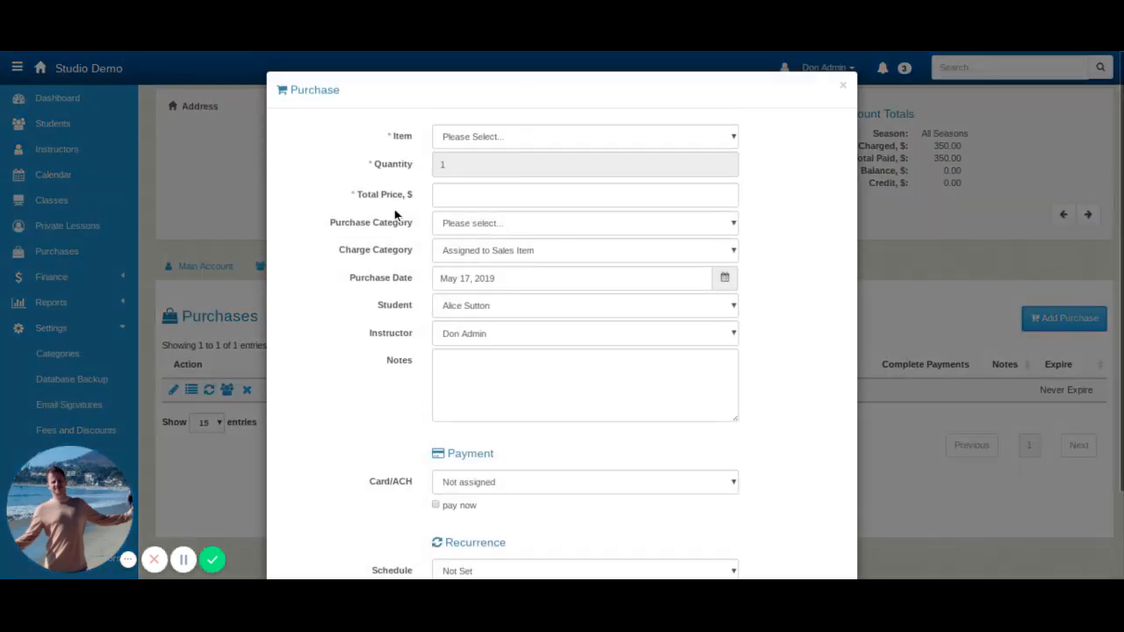
pyautogui.click(505, 151)
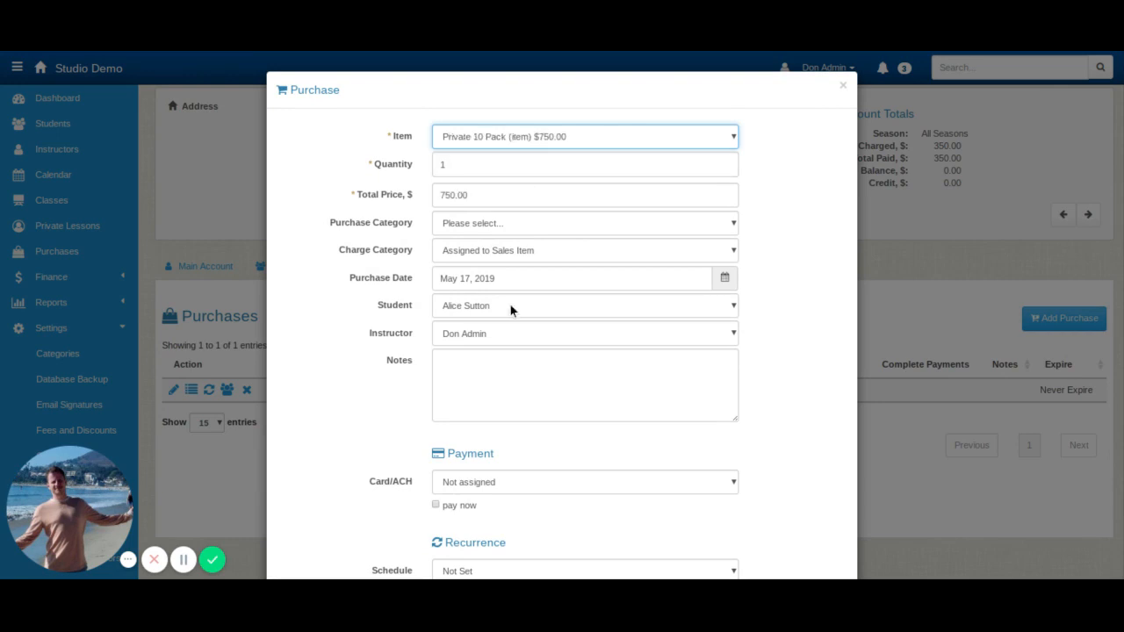
pyautogui.click(594, 215)
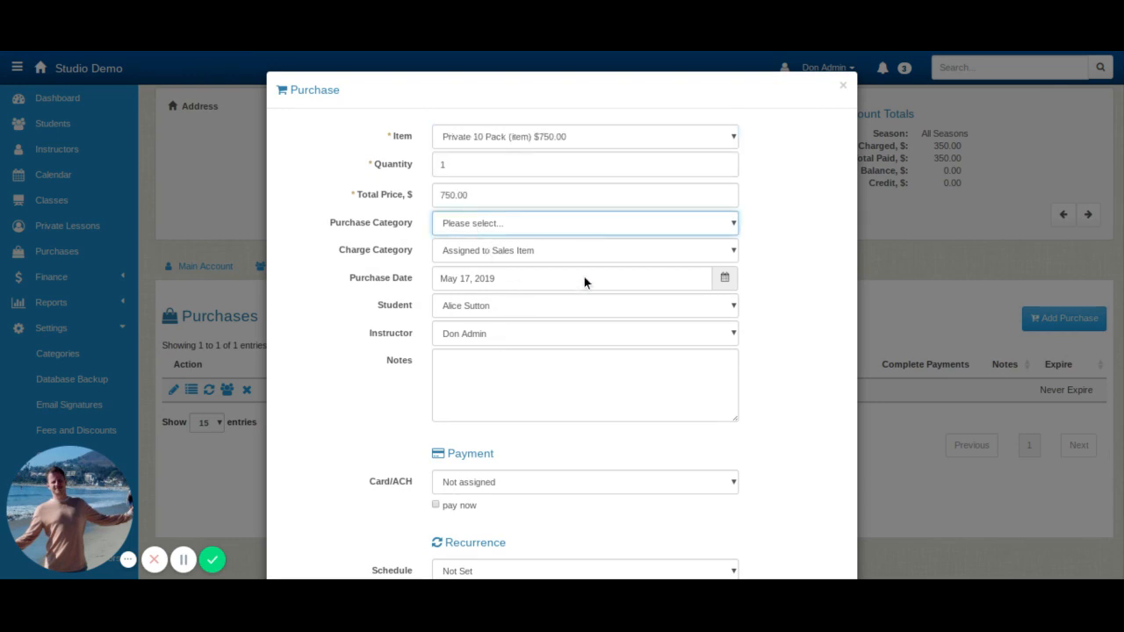
pyautogui.click(584, 276)
pyautogui.scroll(-1, 784, 321)
pyautogui.scroll(-3, 784, 321)
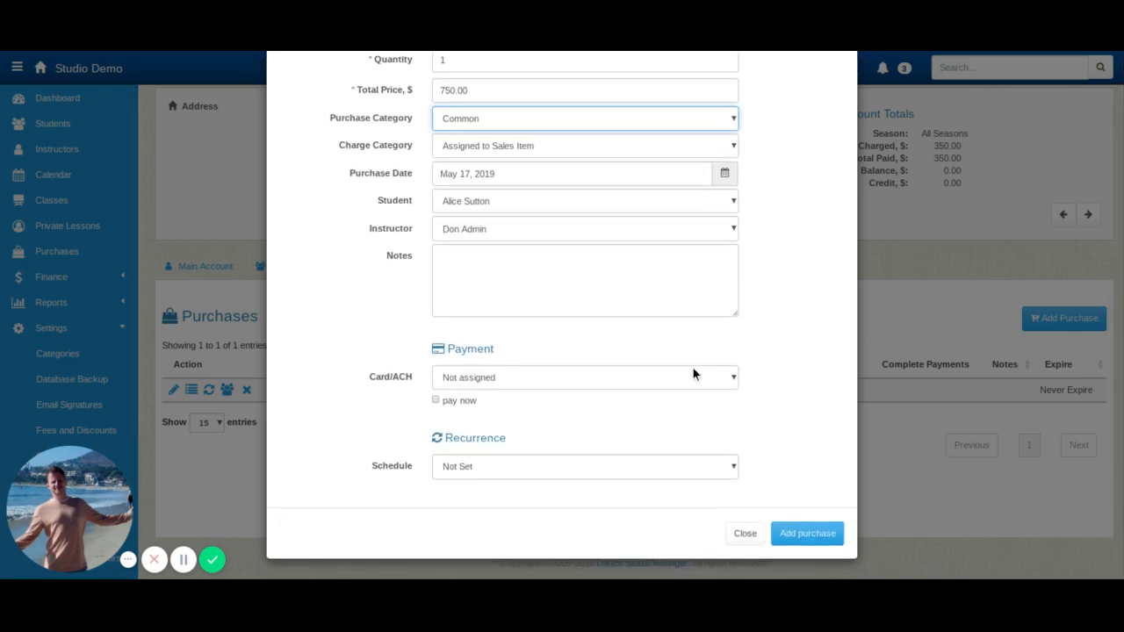
# Step: Check the card/ACH choices and set the purchase to recur on the 1st of every month, repeating 100 times
pyautogui.click(525, 377)
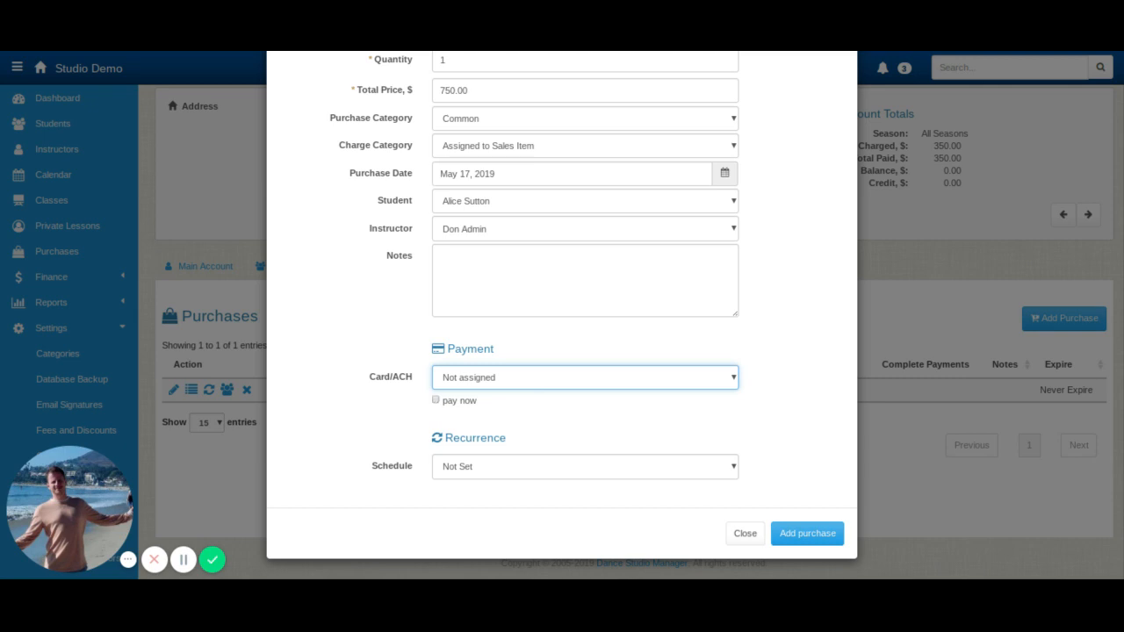
pyautogui.click(488, 466)
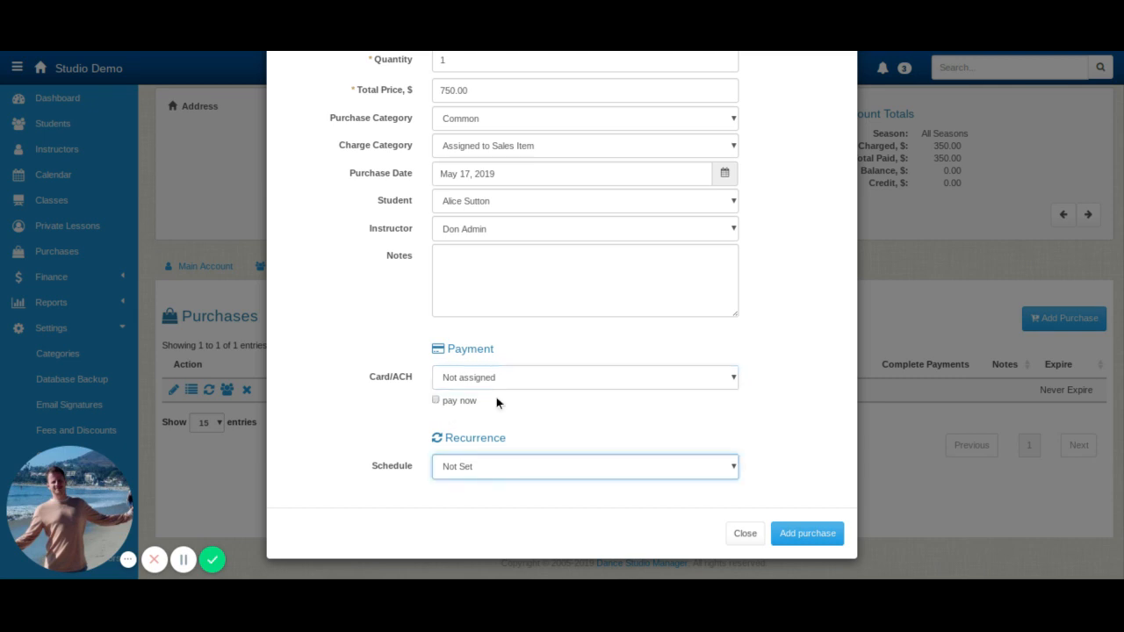
pyautogui.press('Down')
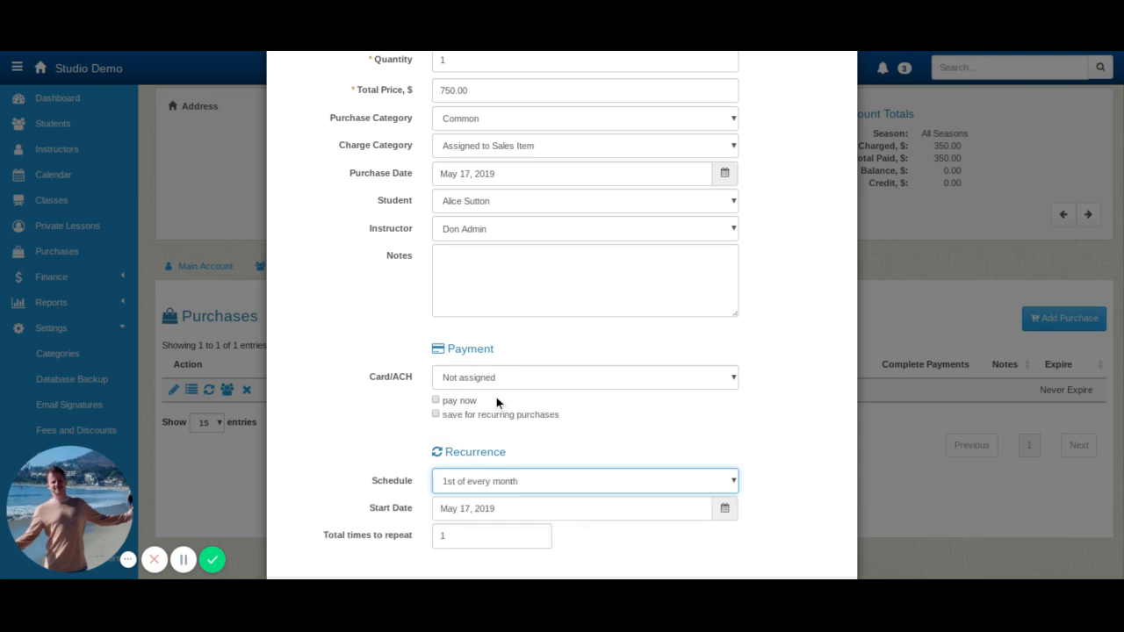
pyautogui.click(462, 537)
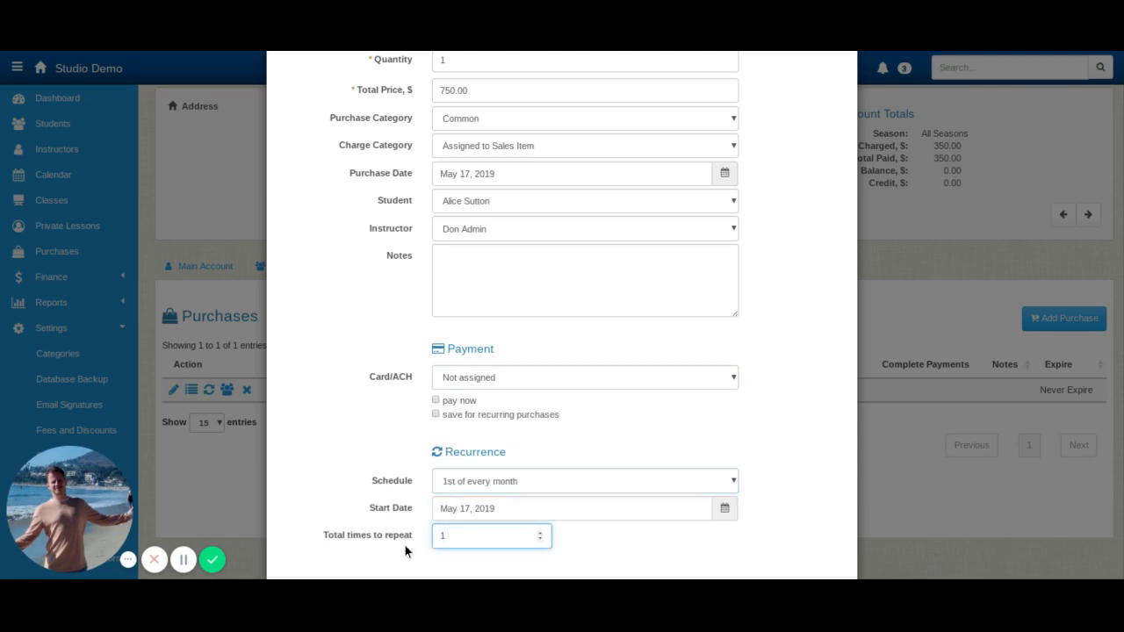
pyautogui.press('BackSpace')
pyautogui.write('100')
# Step: Set the recurrence schedule back to Not Set and close the purchase form without adding the purchase
pyautogui.click(495, 482)
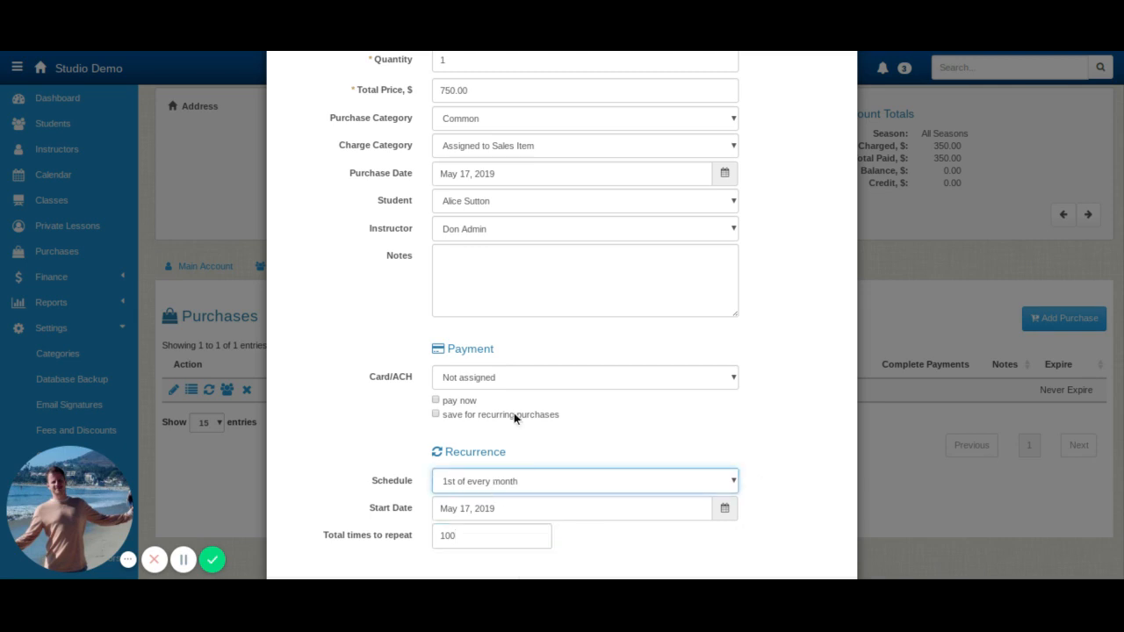
pyautogui.click(513, 414)
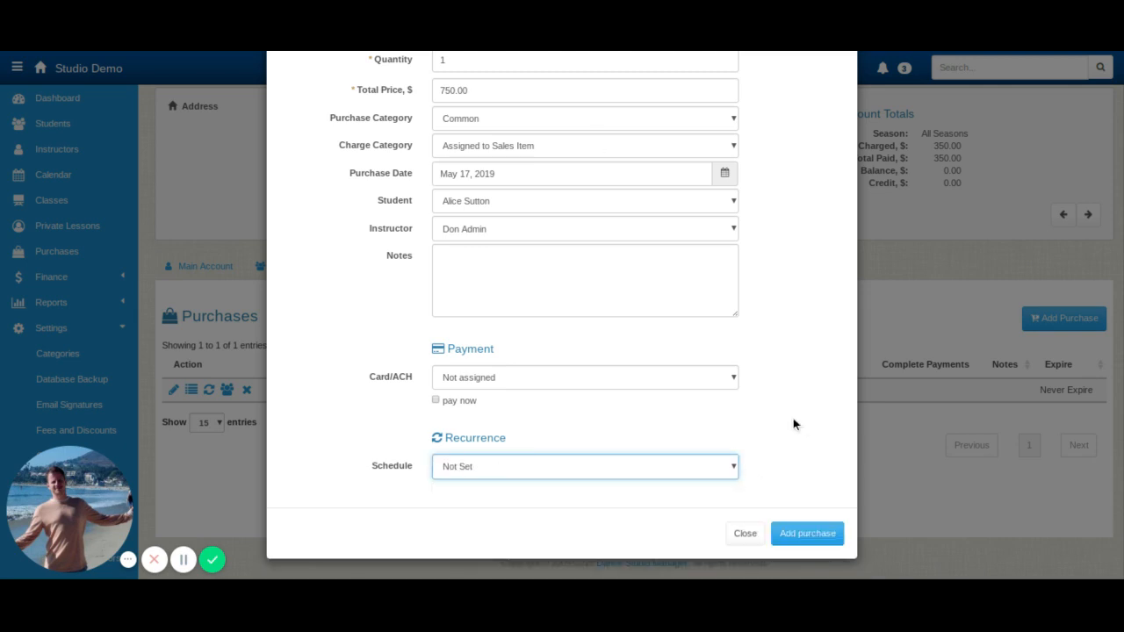
pyautogui.click(745, 534)
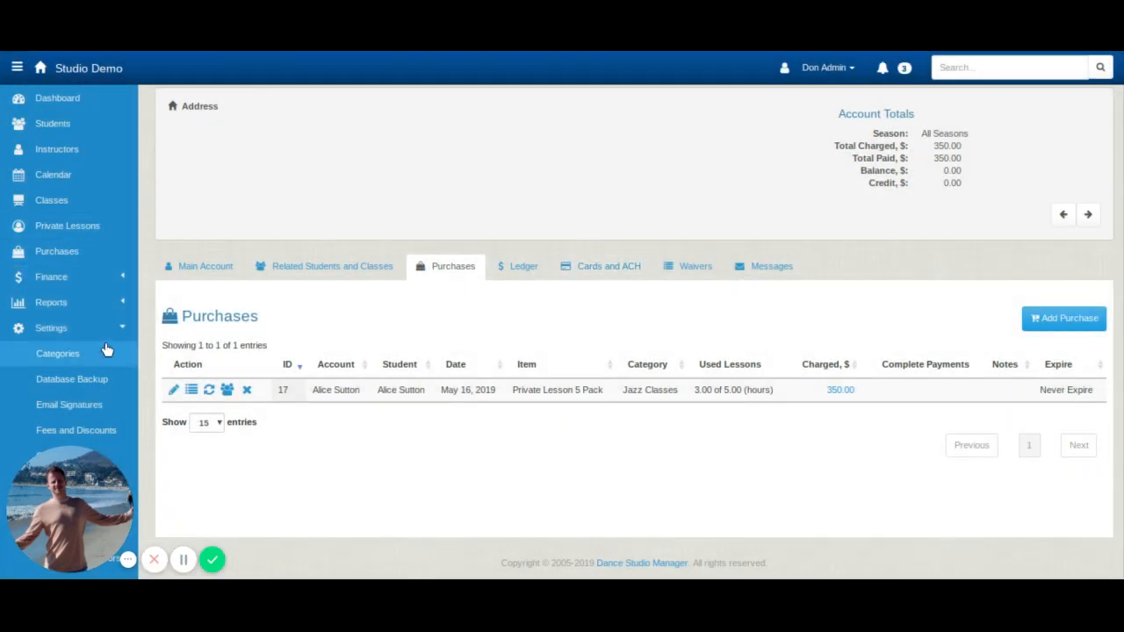
# Step: Open the studio-wide purchases list, examine the 4 Group Classes item's complete payments, and filter the list to Active purchases
pyautogui.click(86, 250)
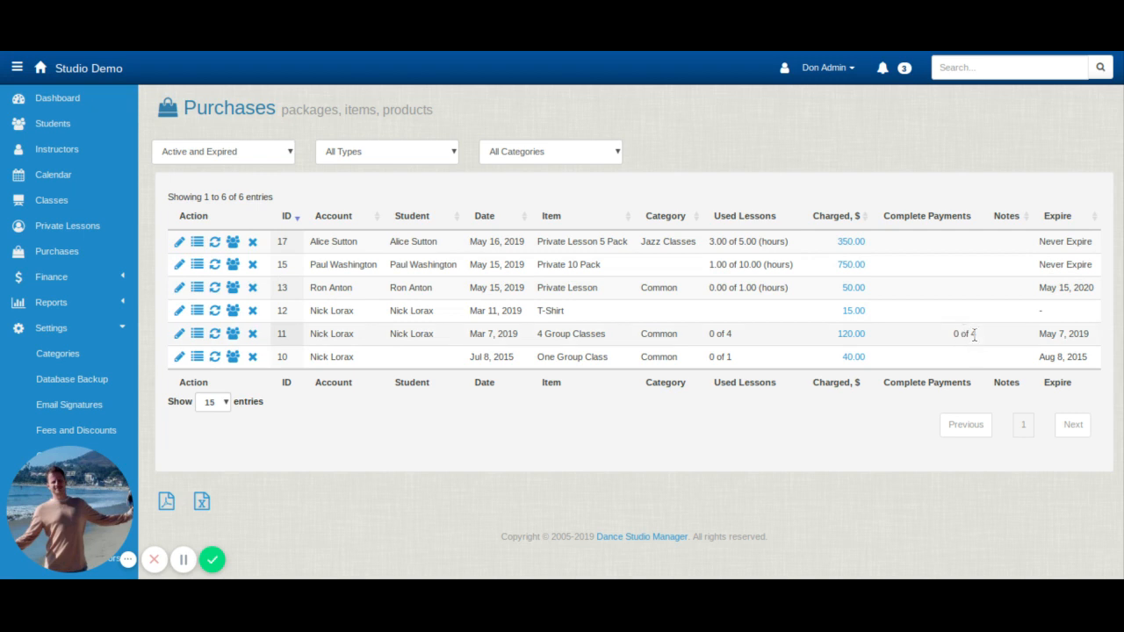
pyautogui.moveTo(974, 334); pyautogui.dragTo(943, 336)
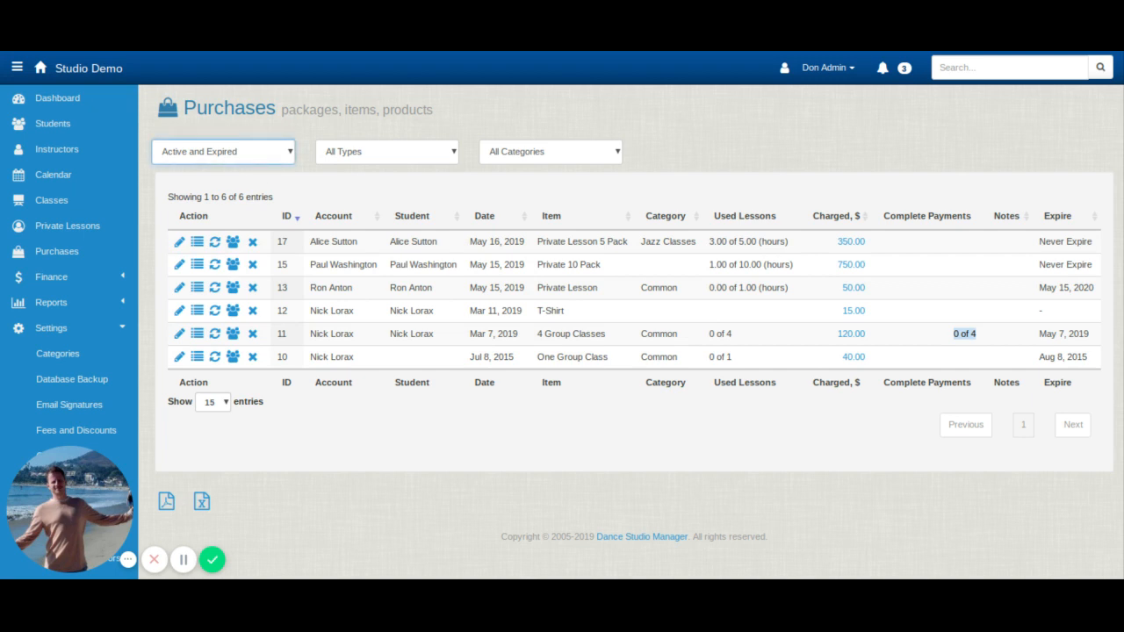
pyautogui.click(189, 179)
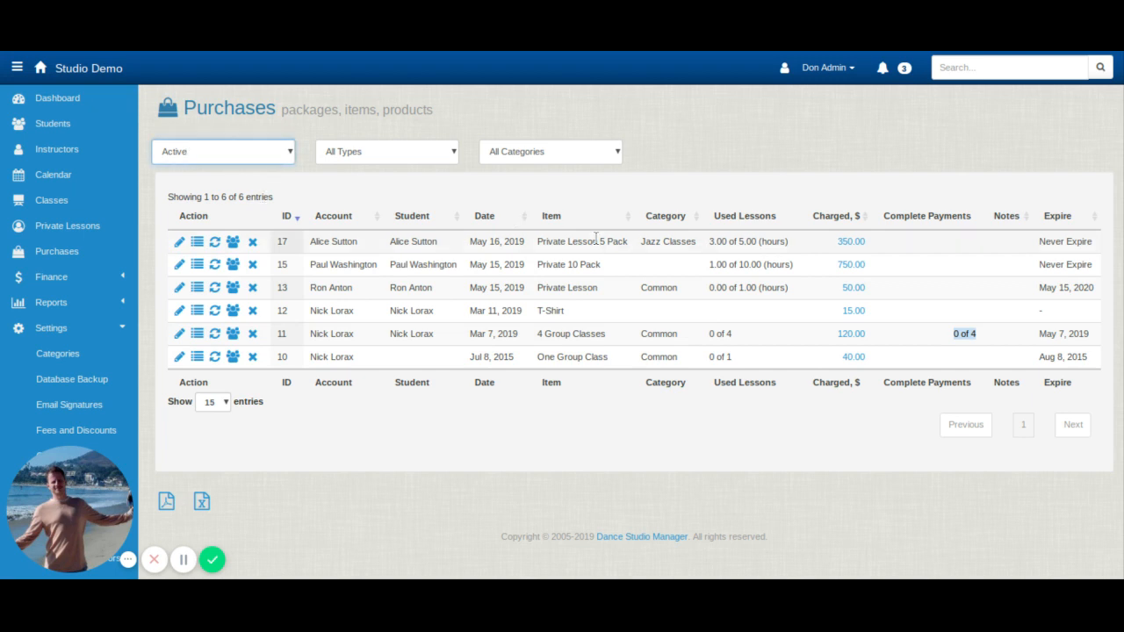